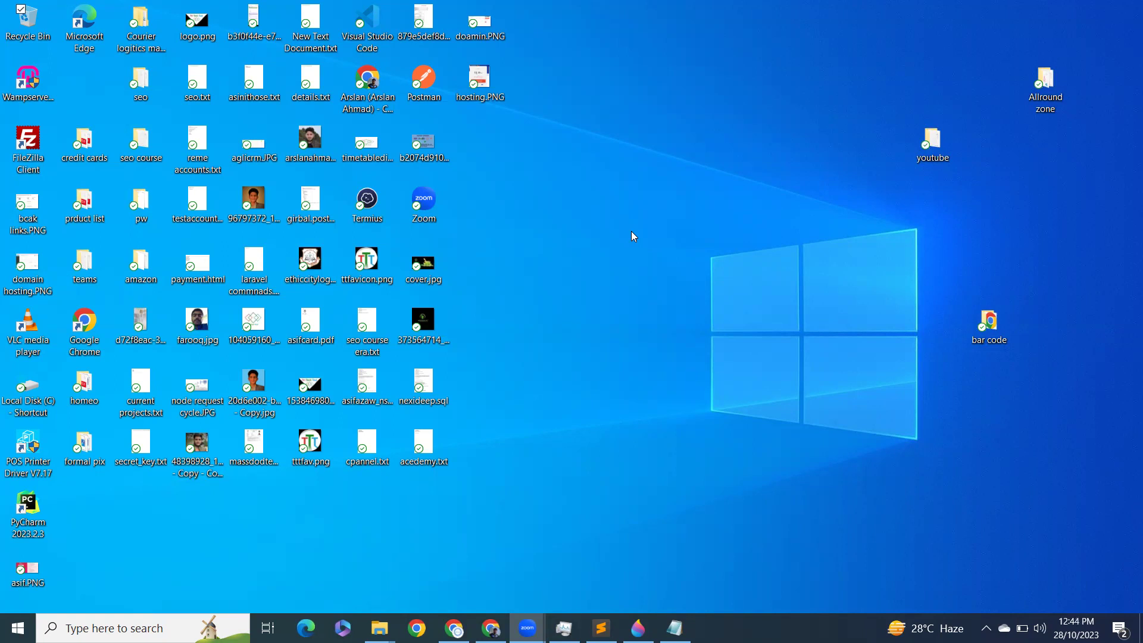
Step: Launch Google Chrome from the taskbar
left_click(491, 628)
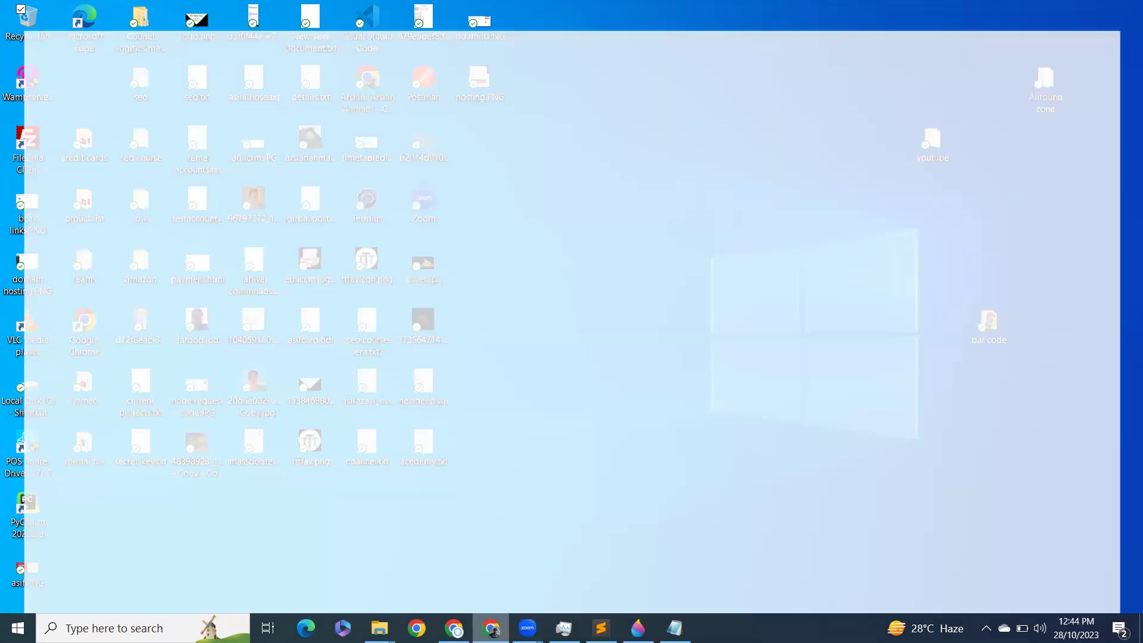
Step: Search Google for mysql
left_click(441, 314)
type("mysql")
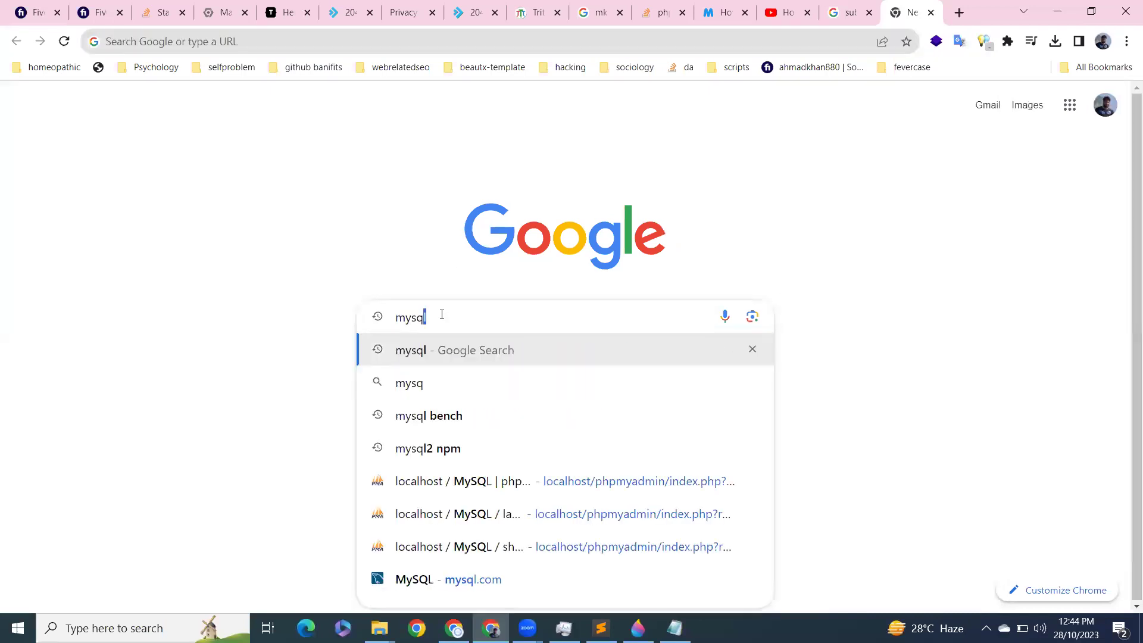
key("Return")
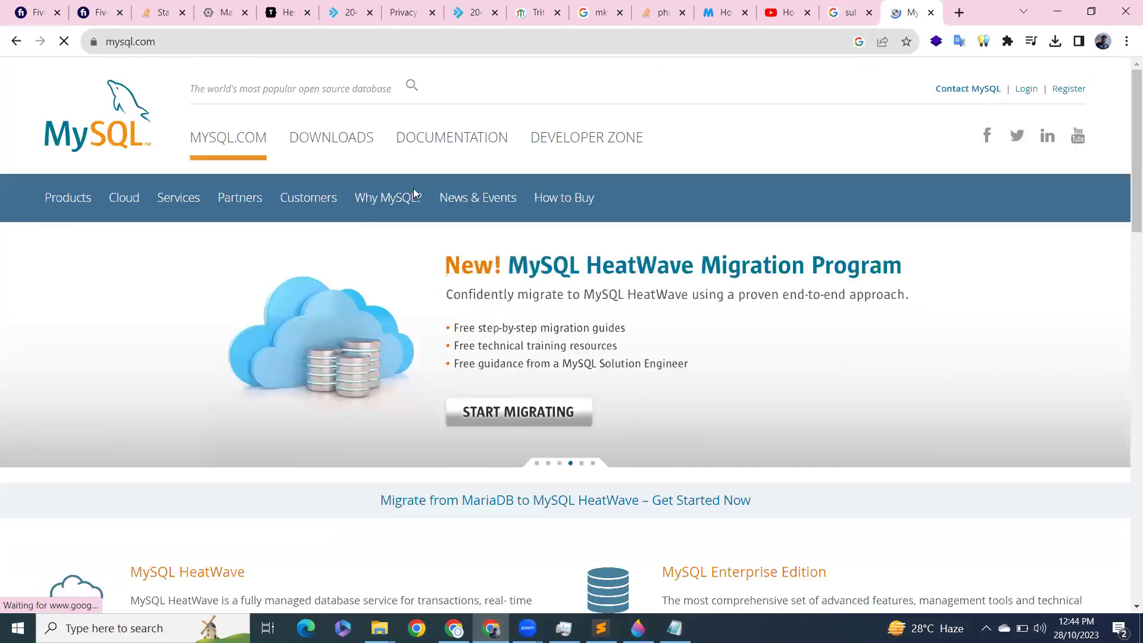
Step: Go to the MySQL downloads page and open MySQL Community (GPL) Downloads
left_click(343, 144)
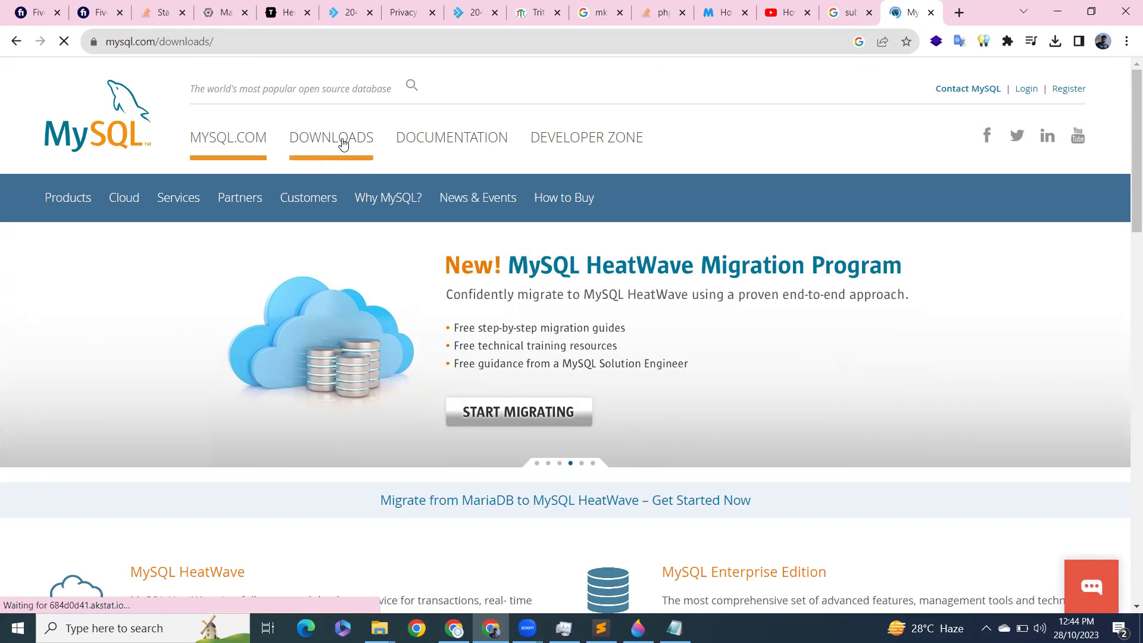
scroll(454, 259, "down", 8)
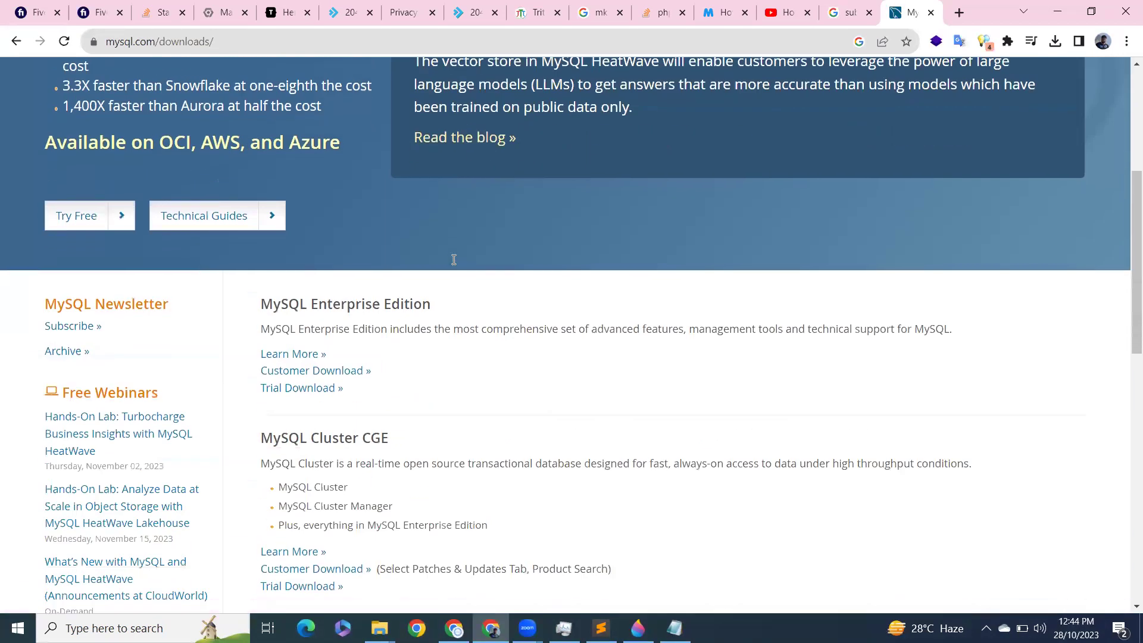
scroll(417, 268, "down", 2)
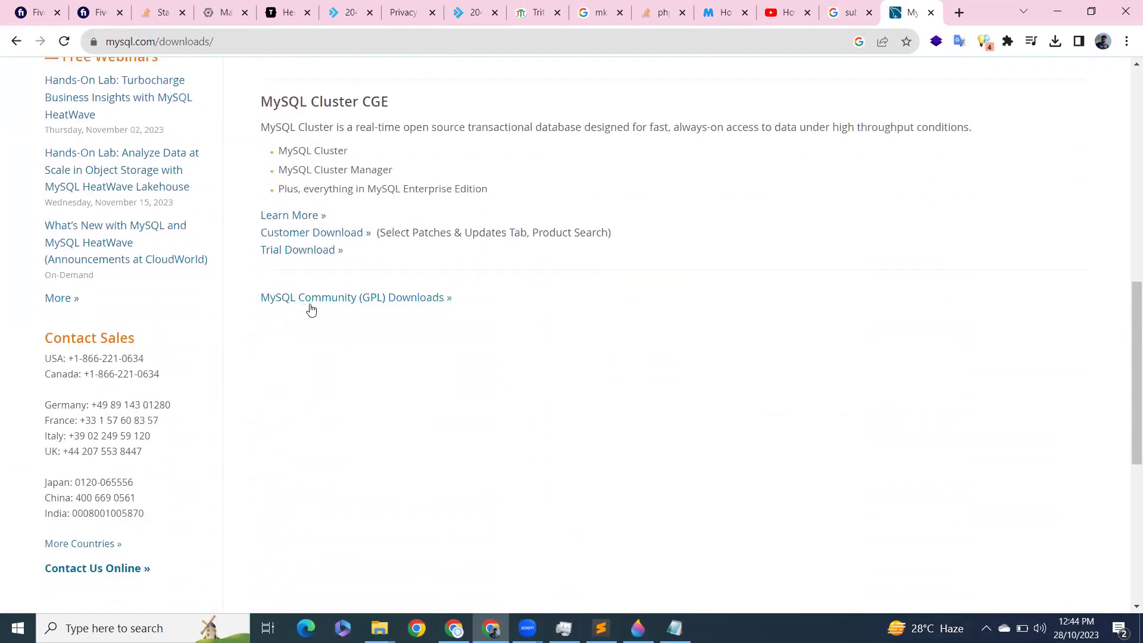
left_click(349, 300)
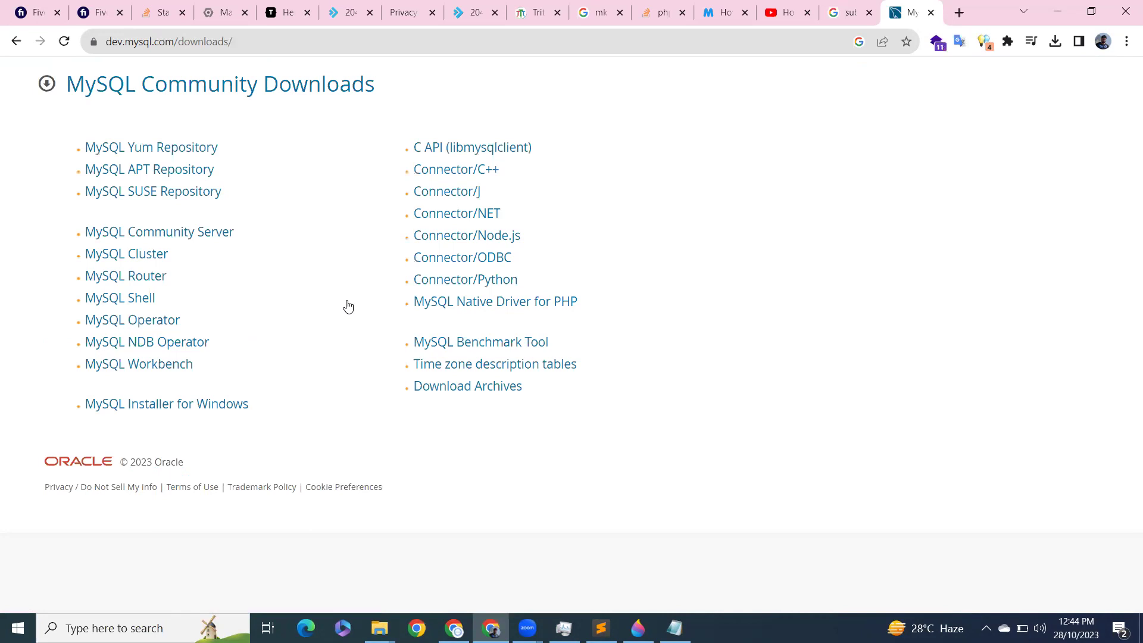
Step: Start downloading the 288.6M MySQL Installer for Windows MSI without signing in
left_click(166, 405)
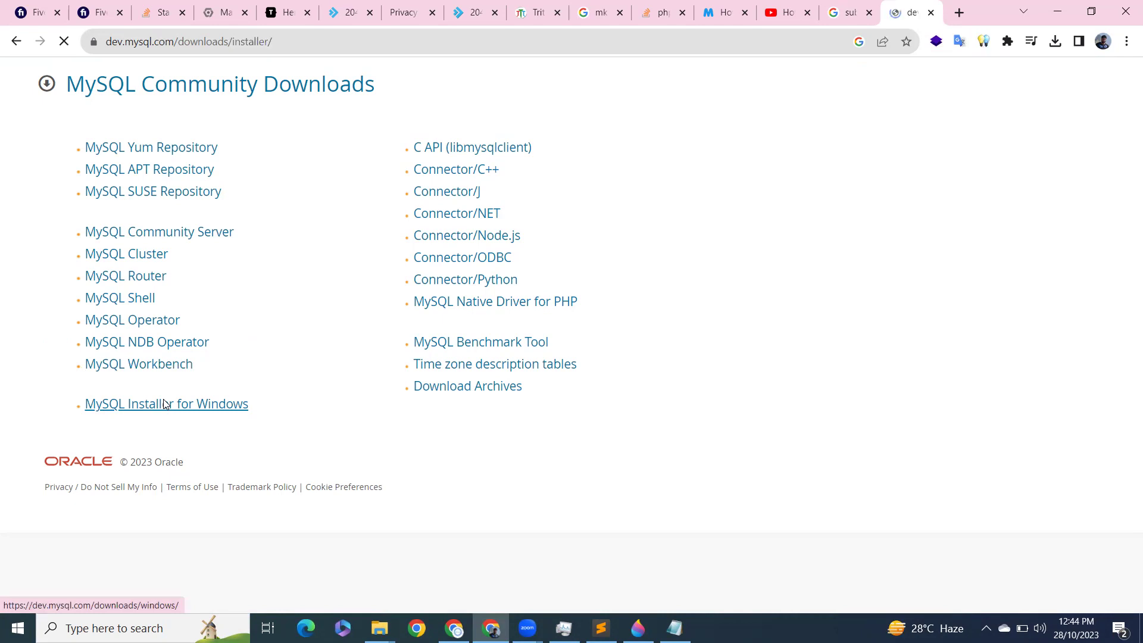
scroll(381, 431, "down", 3)
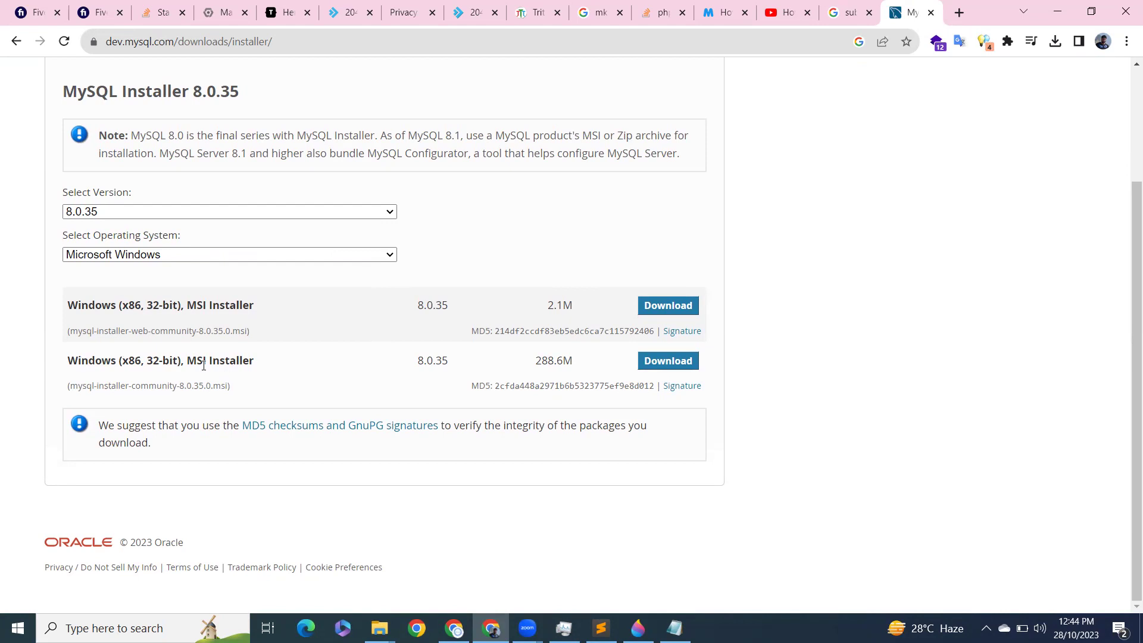
left_click(658, 364)
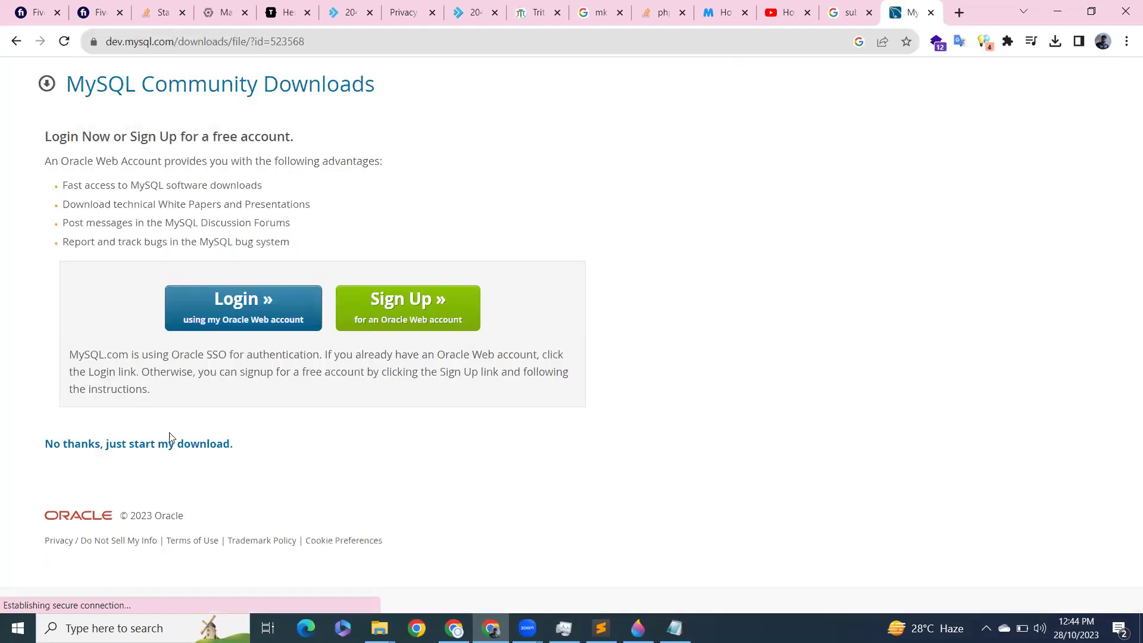
left_click(141, 445)
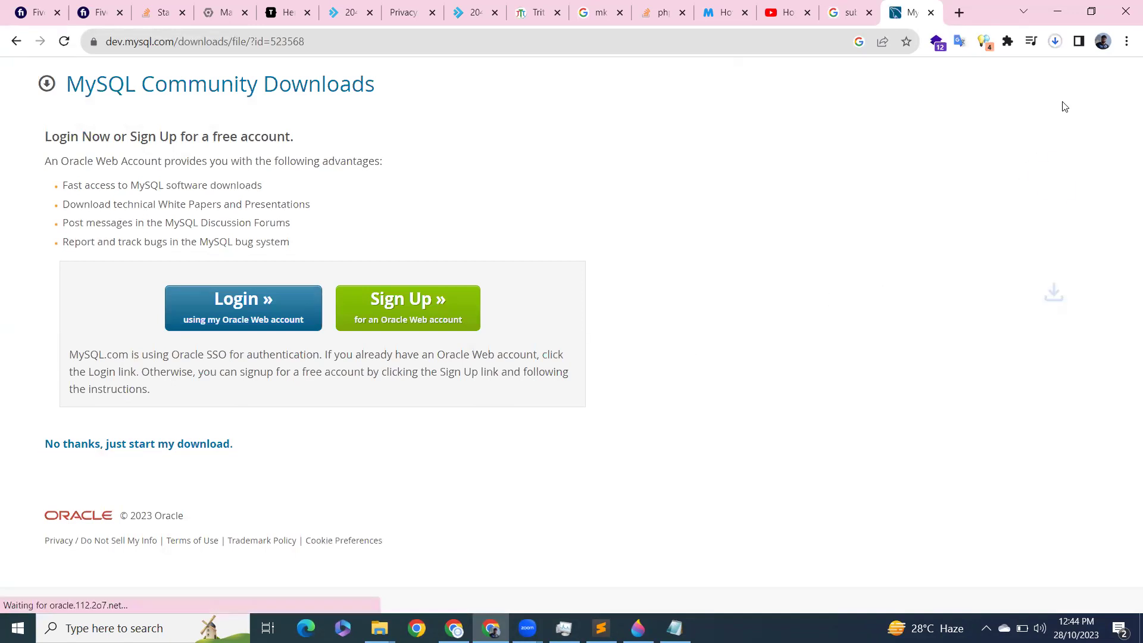
Step: Cancel the duplicate installer download in Chrome and switch to the Program Files Explorer window
left_click(1055, 41)
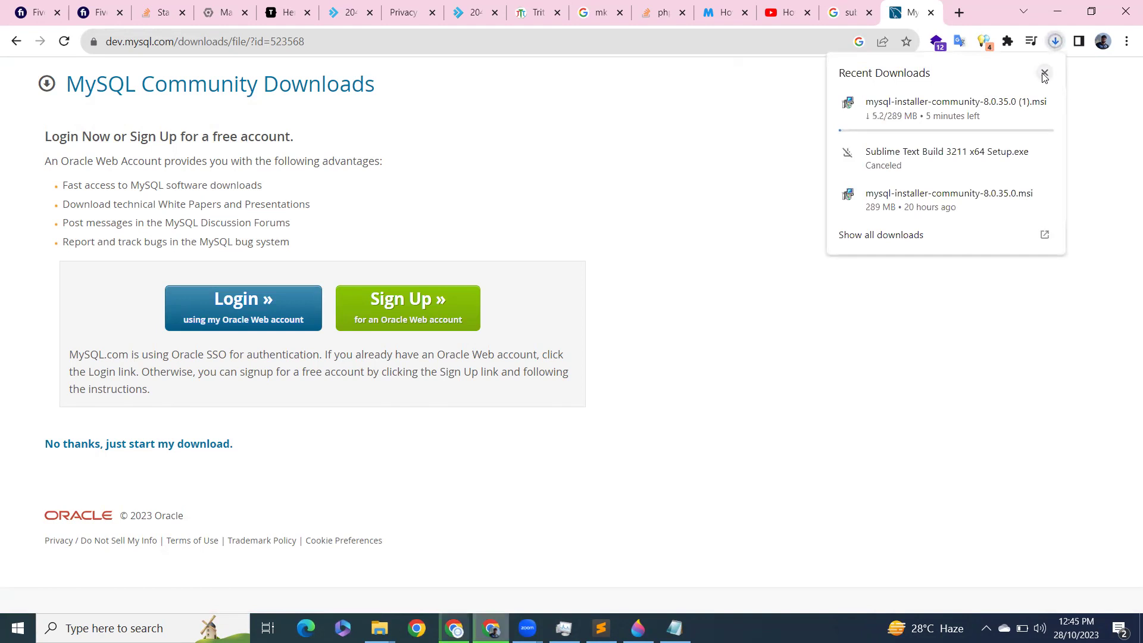
left_click(1045, 73)
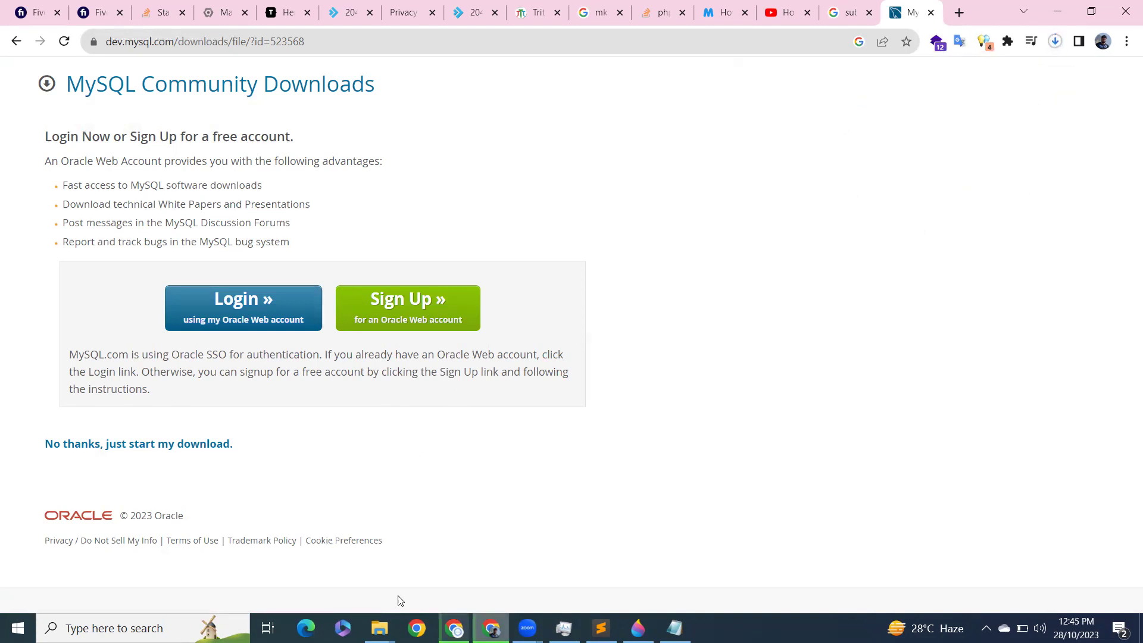
mouse_move(379, 628)
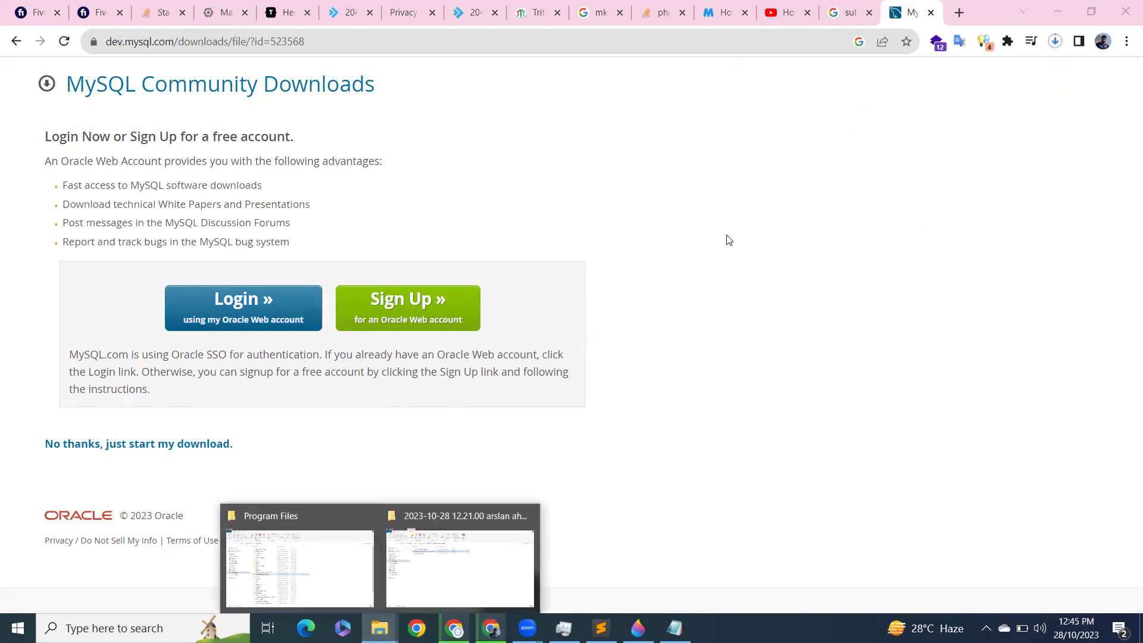
left_click(1055, 42)
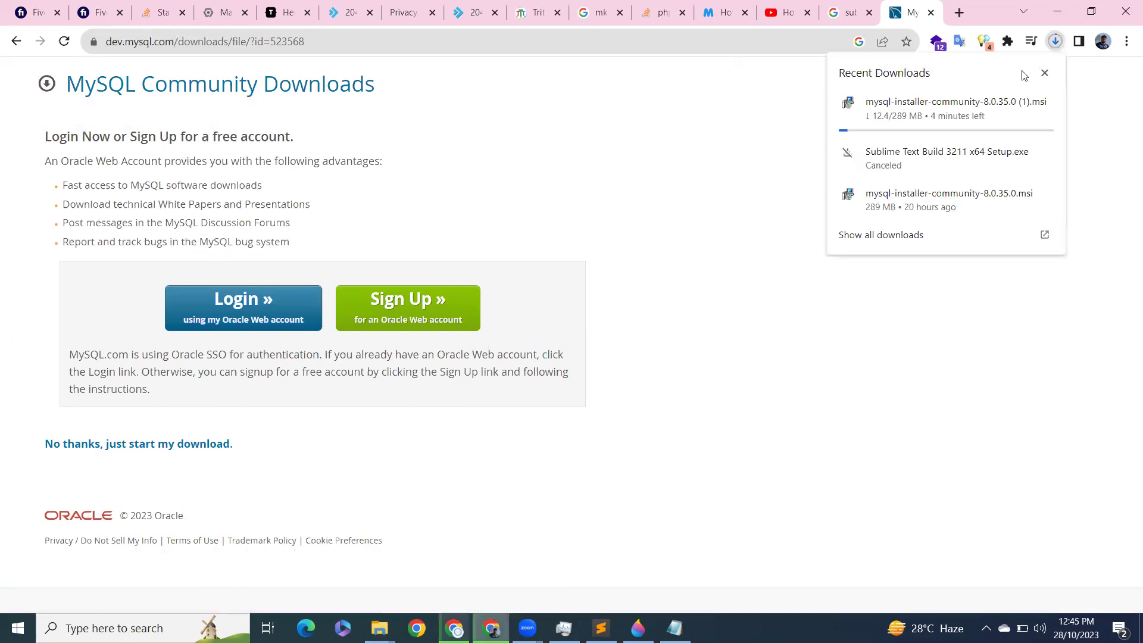
left_click(1045, 73)
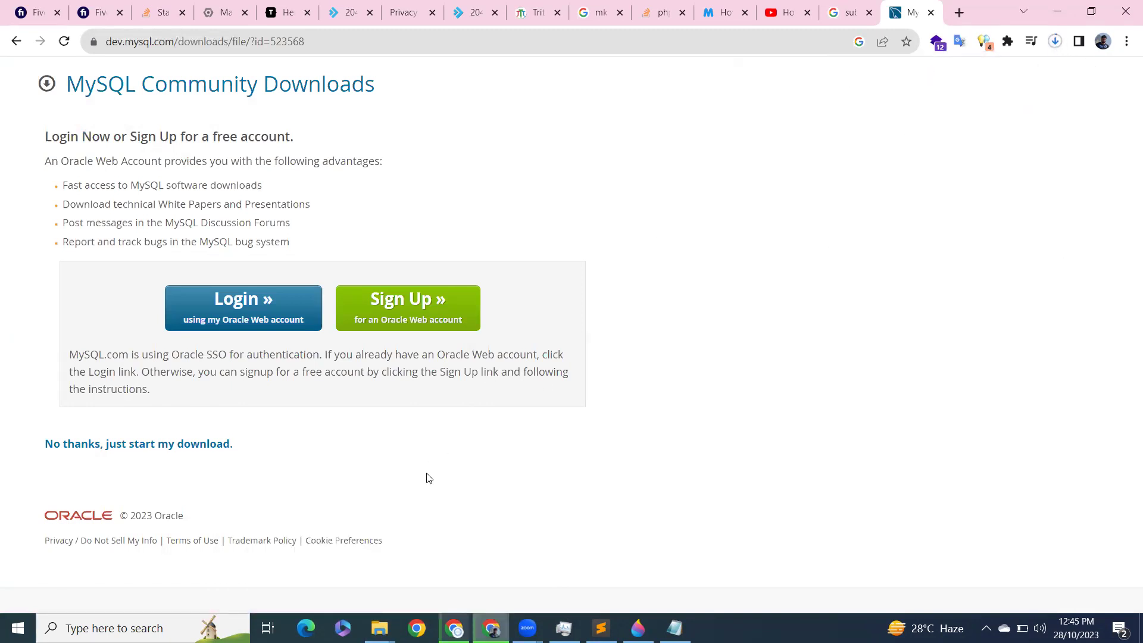
left_click(1054, 42)
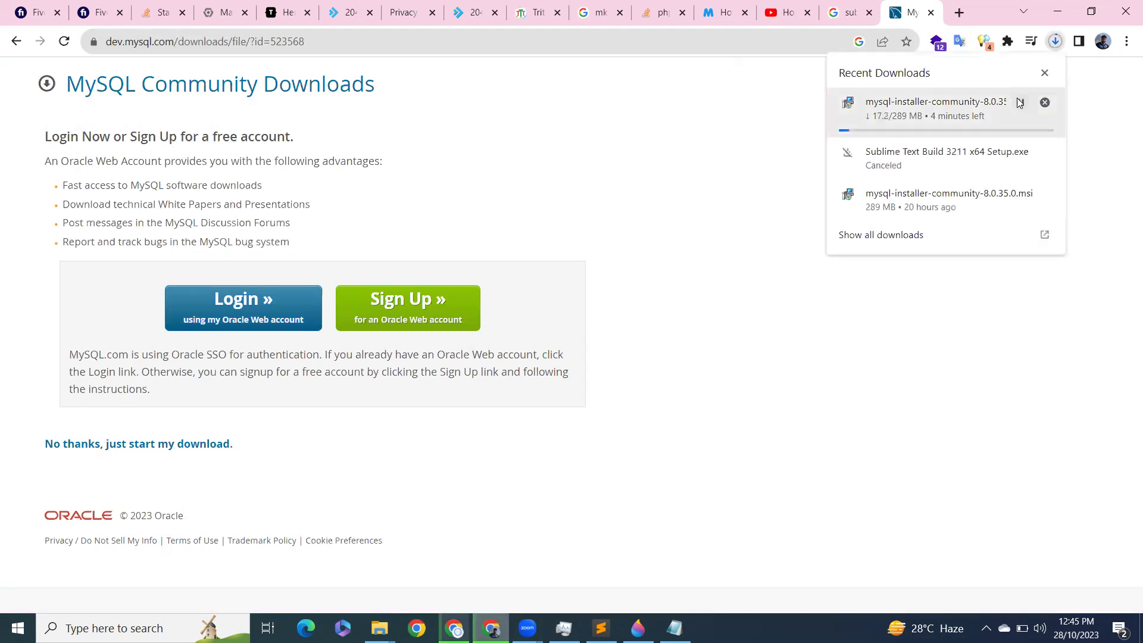
left_click(1046, 102)
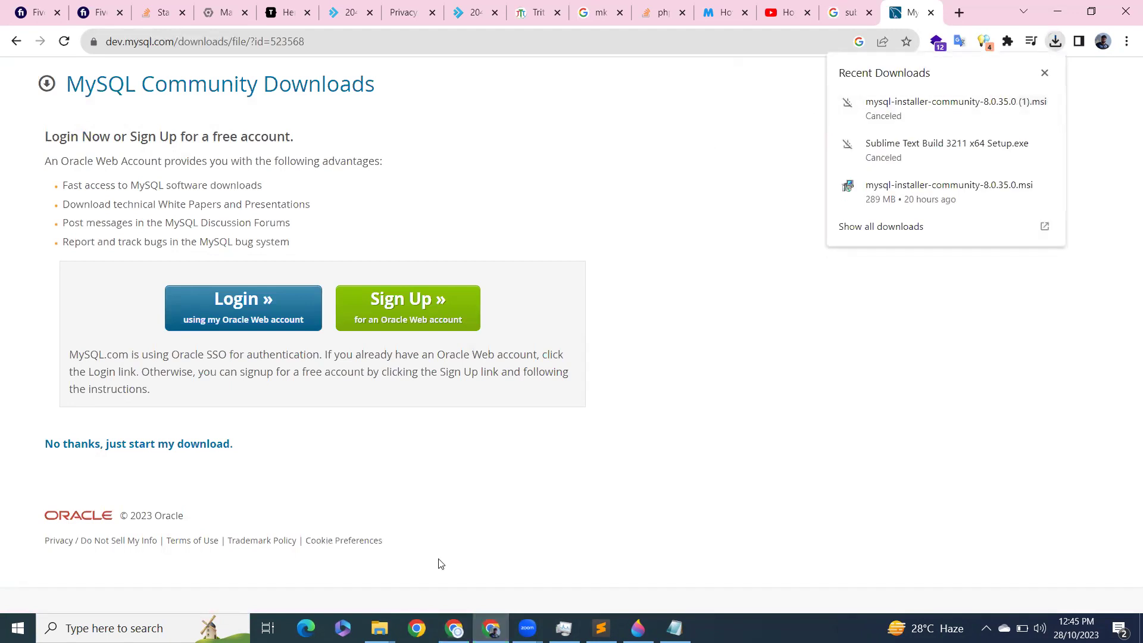
left_click(379, 628)
left_click(282, 568)
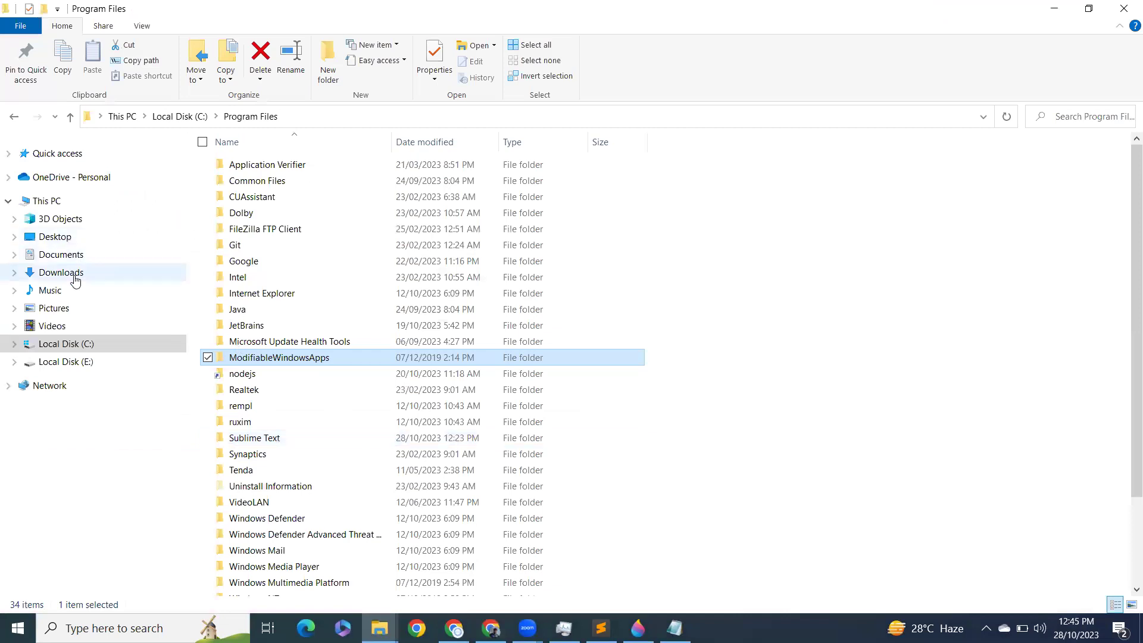
Step: Launch mysql-installer-community-8.0.35.0.msi from Downloads, then minimize Explorer and Chrome
left_click(75, 280)
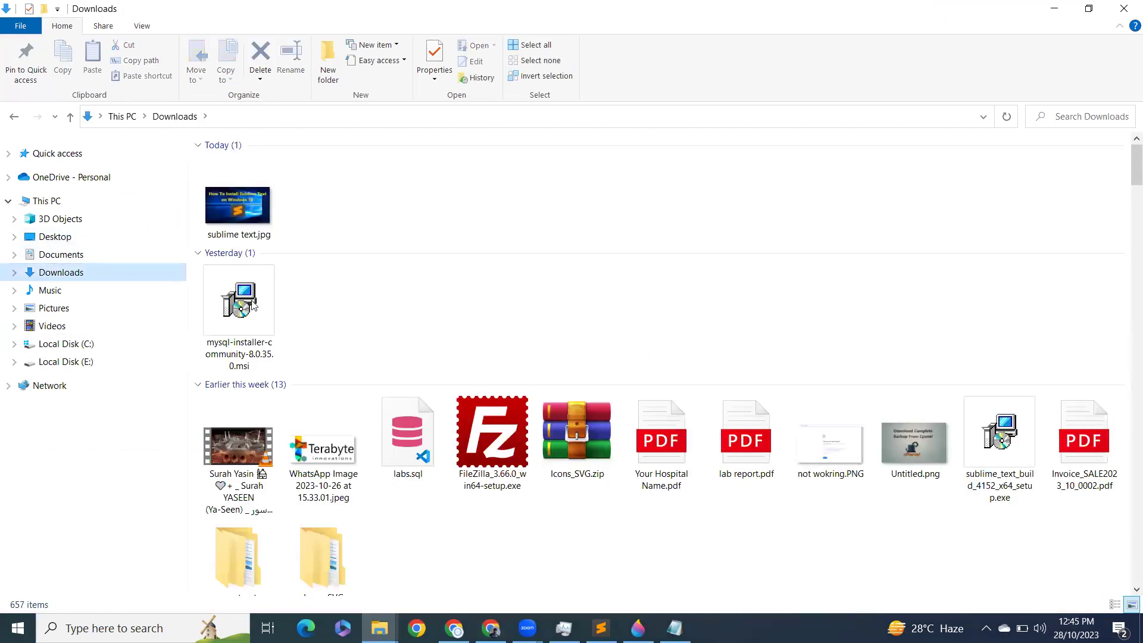
double_click(253, 305)
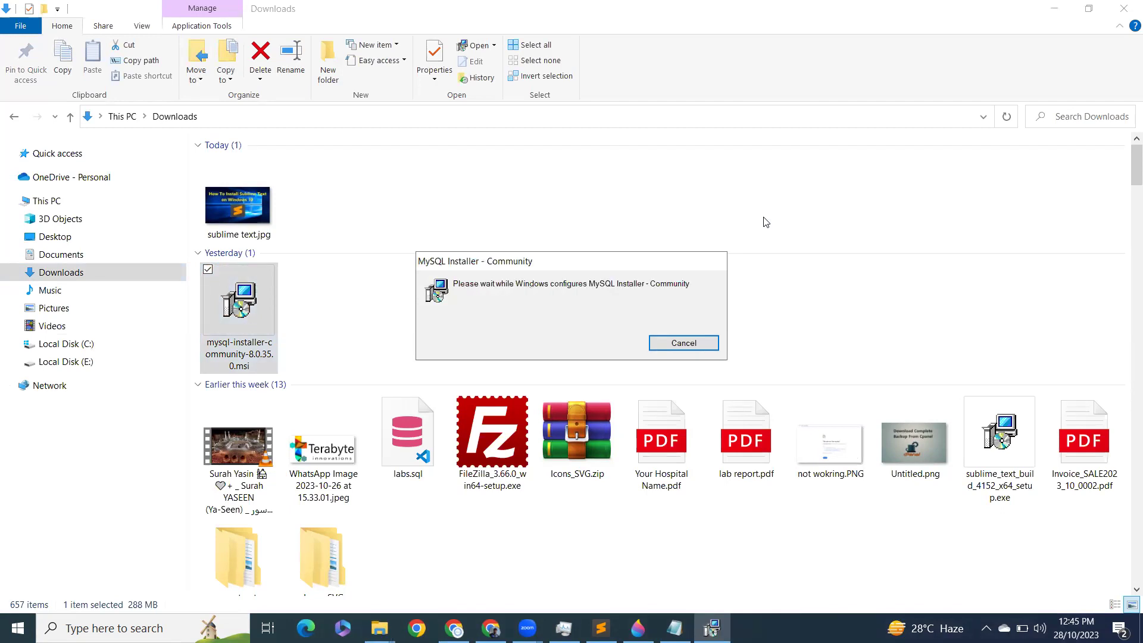
left_click(1051, 9)
left_click(1048, 6)
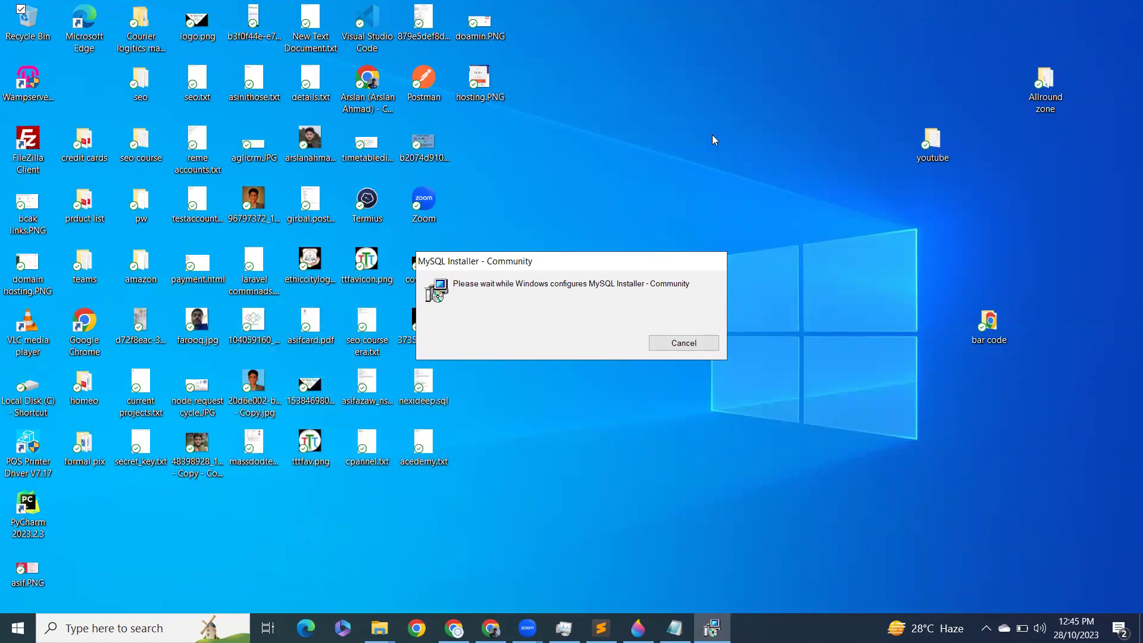
Step: Move the installer dialog aside while MySQL Installer loads its setup type page
left_click_drag(601, 261, 681, 134)
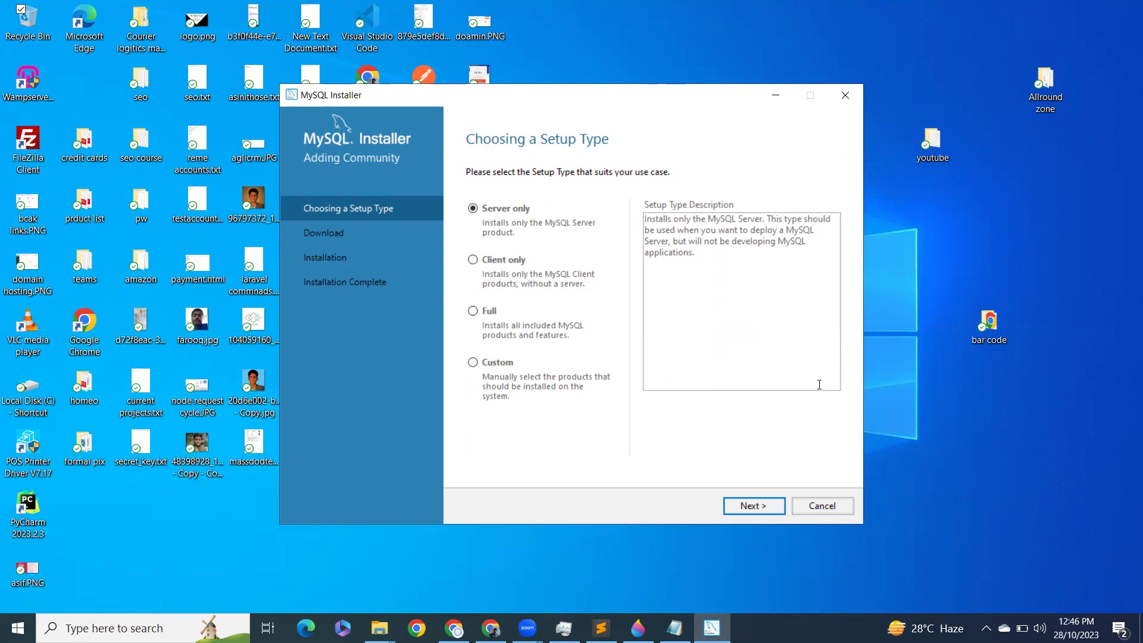
Step: Select the Full setup type and continue to the six-product Installation list
left_click(1002, 314)
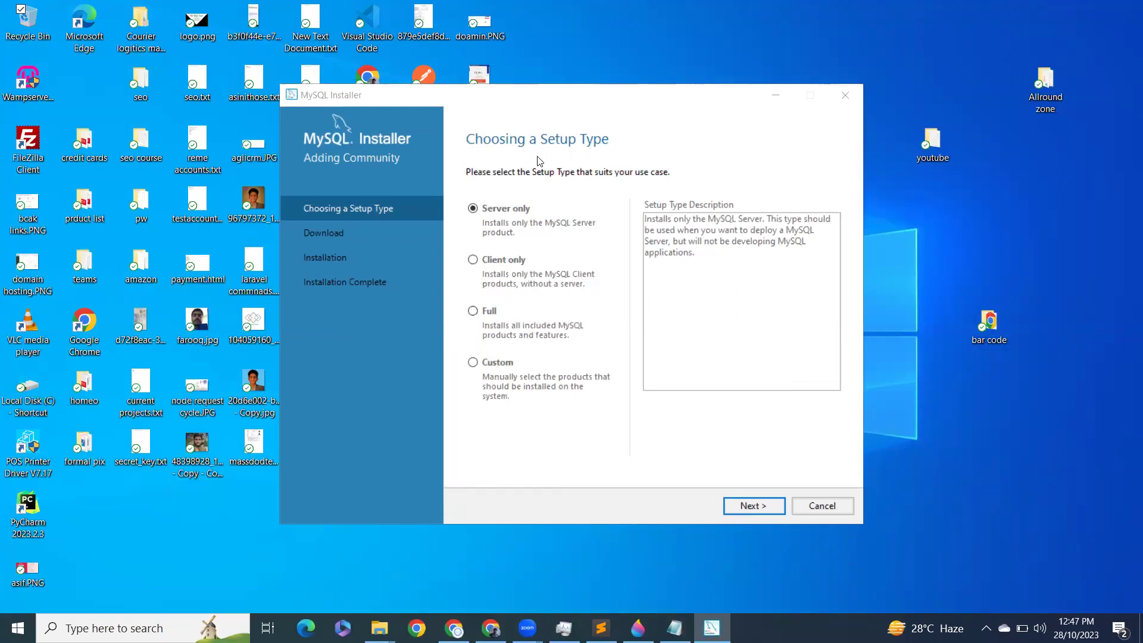
left_click(483, 315)
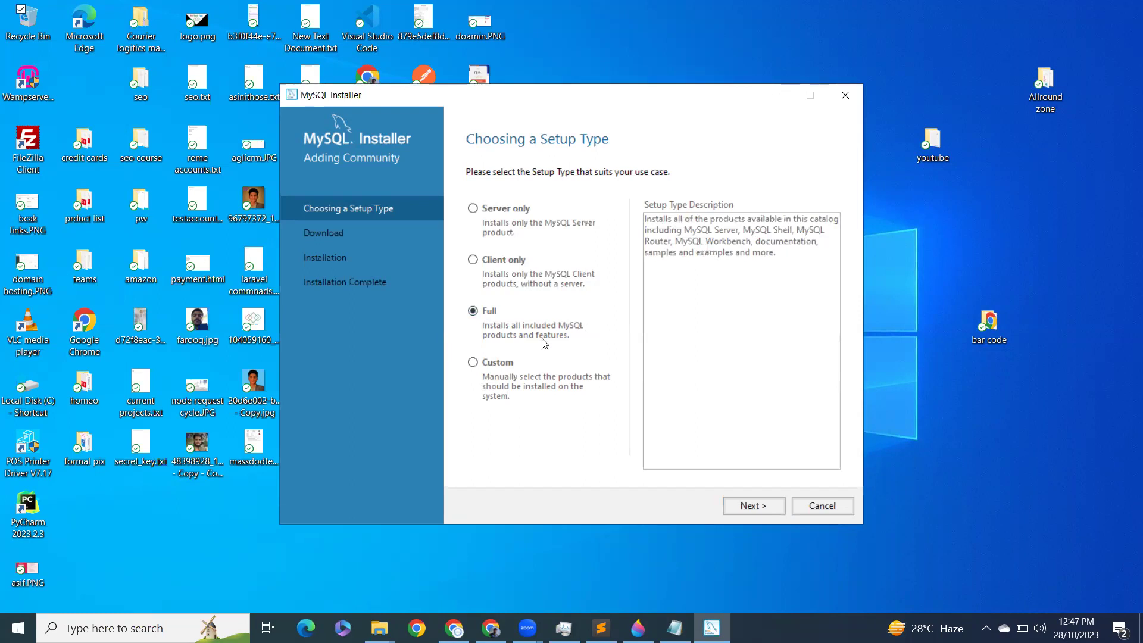
left_click(768, 505)
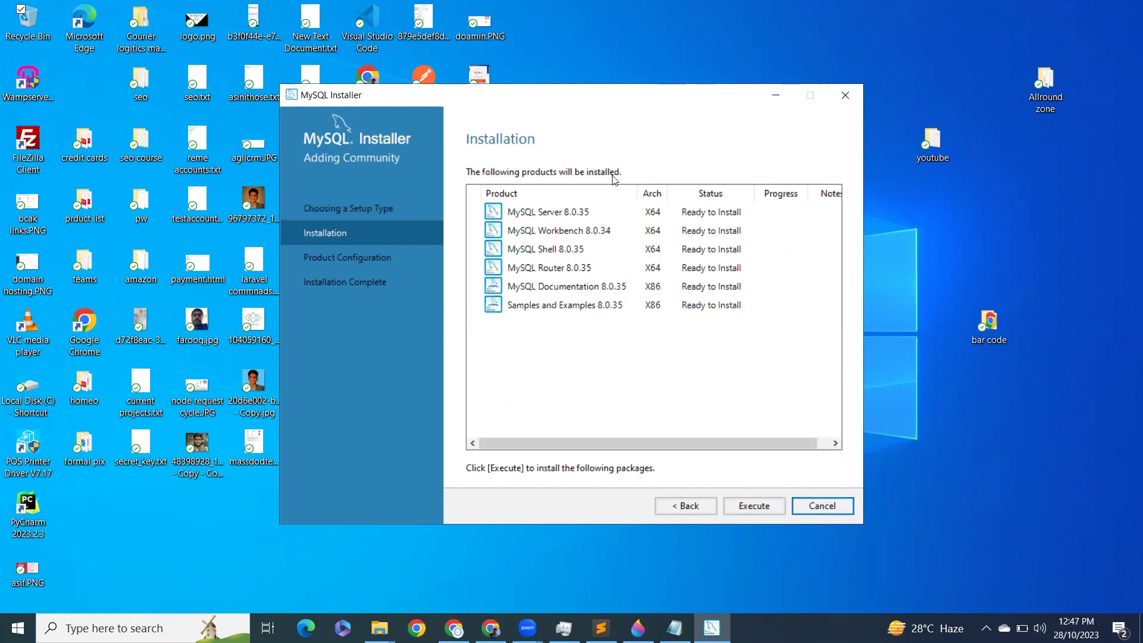
Step: Execute installation of all six products with the detailed log shown, then continue
left_click(749, 505)
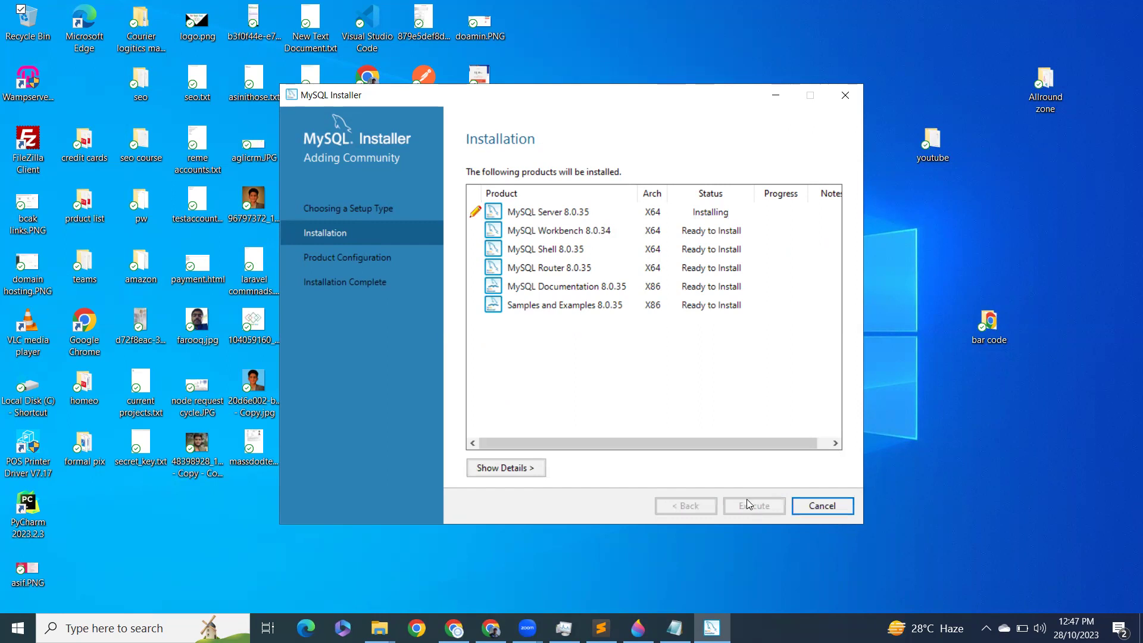
left_click(520, 471)
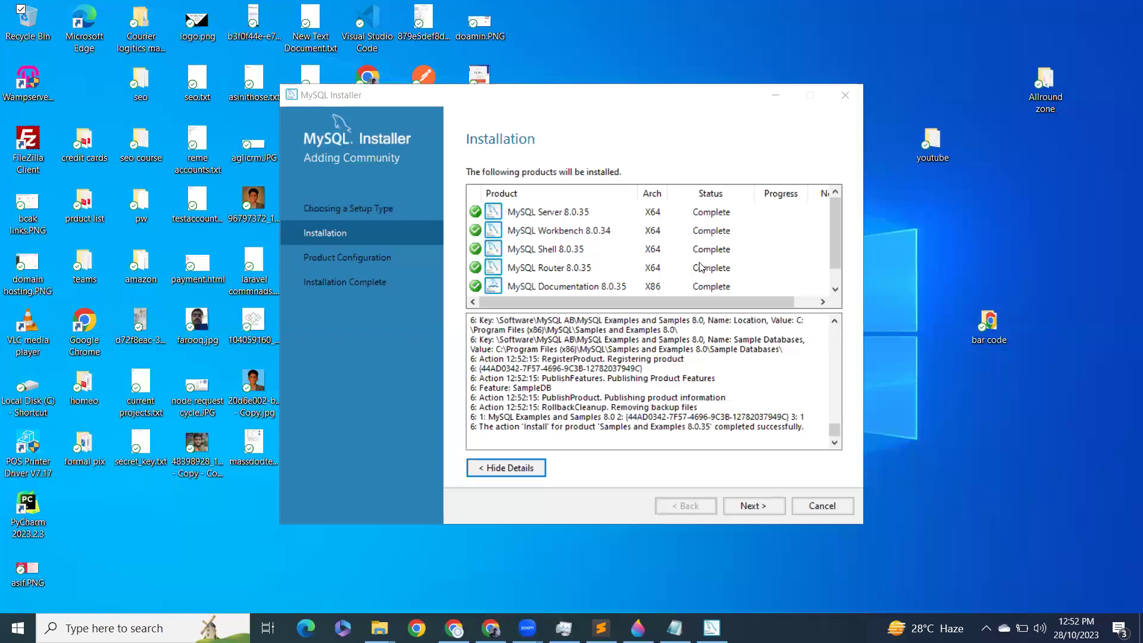
scroll(701, 267, "down", 1)
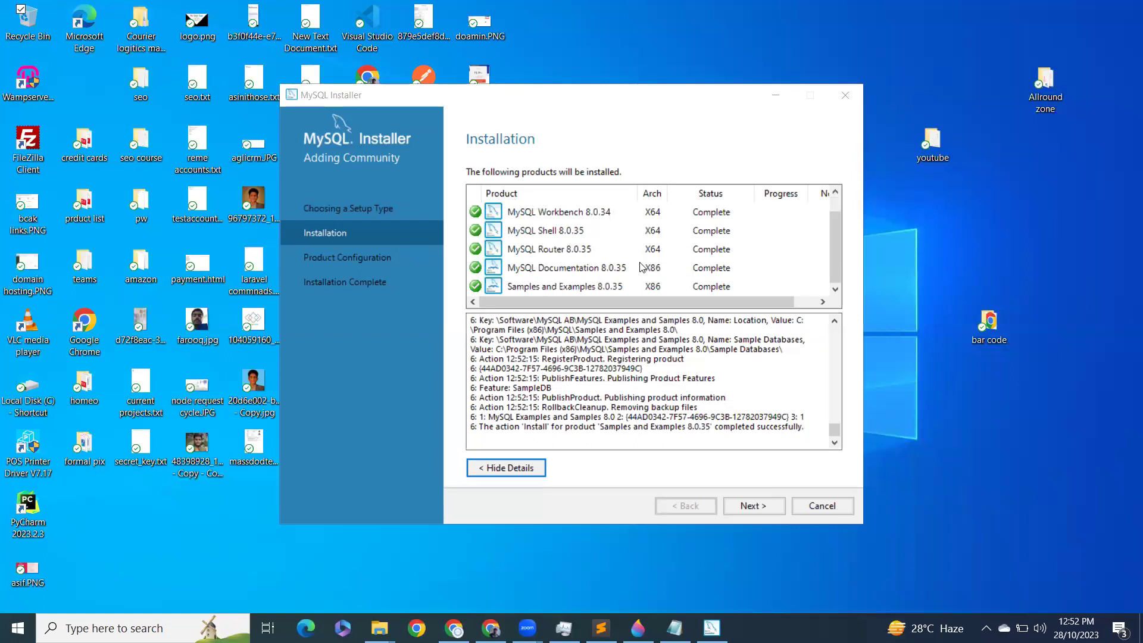
left_click(760, 505)
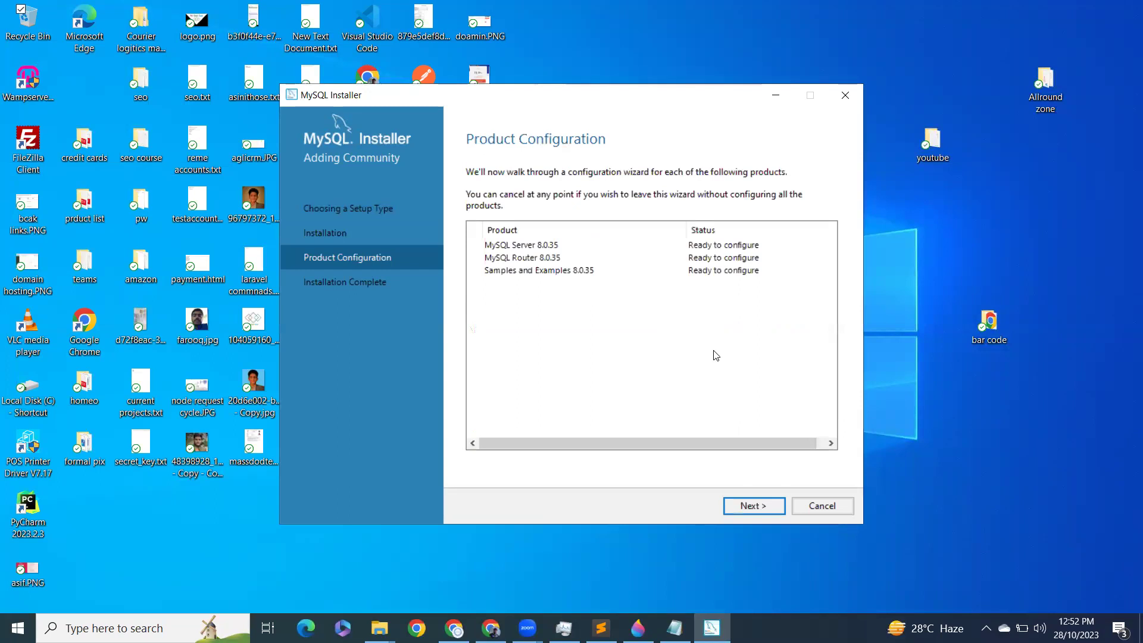
Step: Begin MySQL Server 8.0.35 configuration with the TCP/IP port changed from 3306 to 3366
left_click(766, 505)
left_click(679, 268)
key("BackSpace")
key("BackSpace")
type("66")
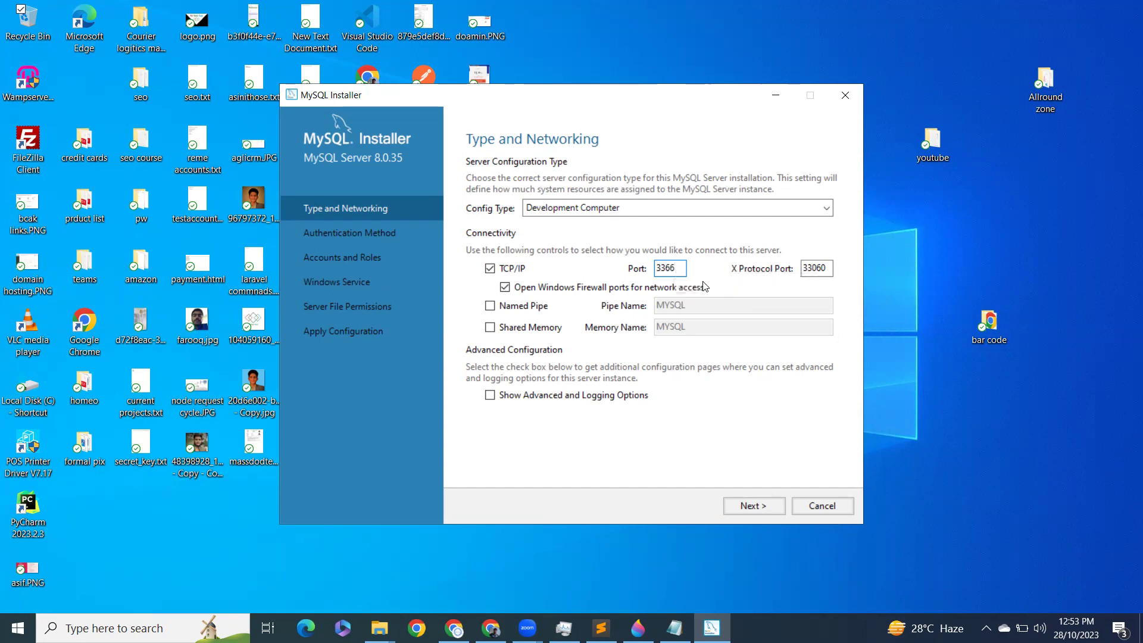
Step: Keep strong-password authentication and enter the root password and its confirmation
left_click(767, 511)
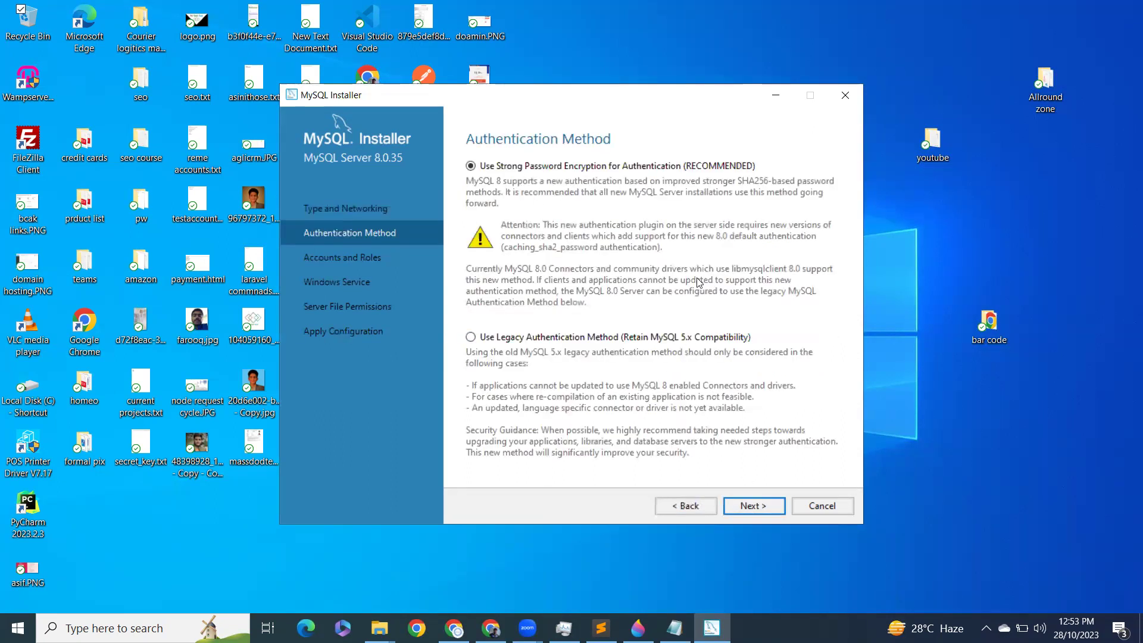
left_click(751, 505)
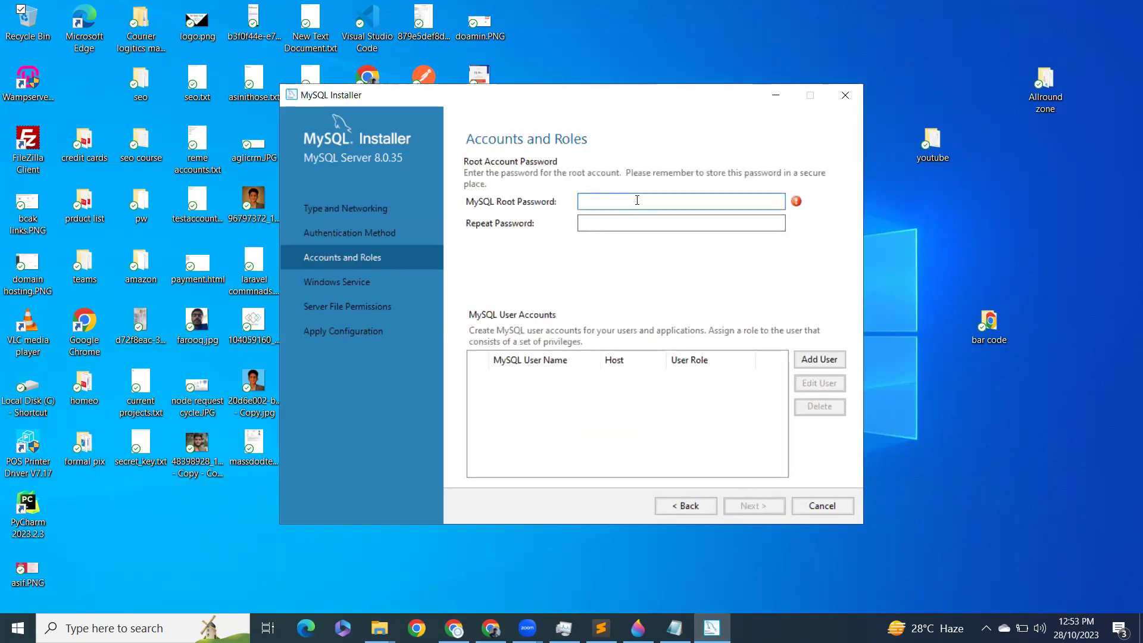
type("root")
left_click(663, 224)
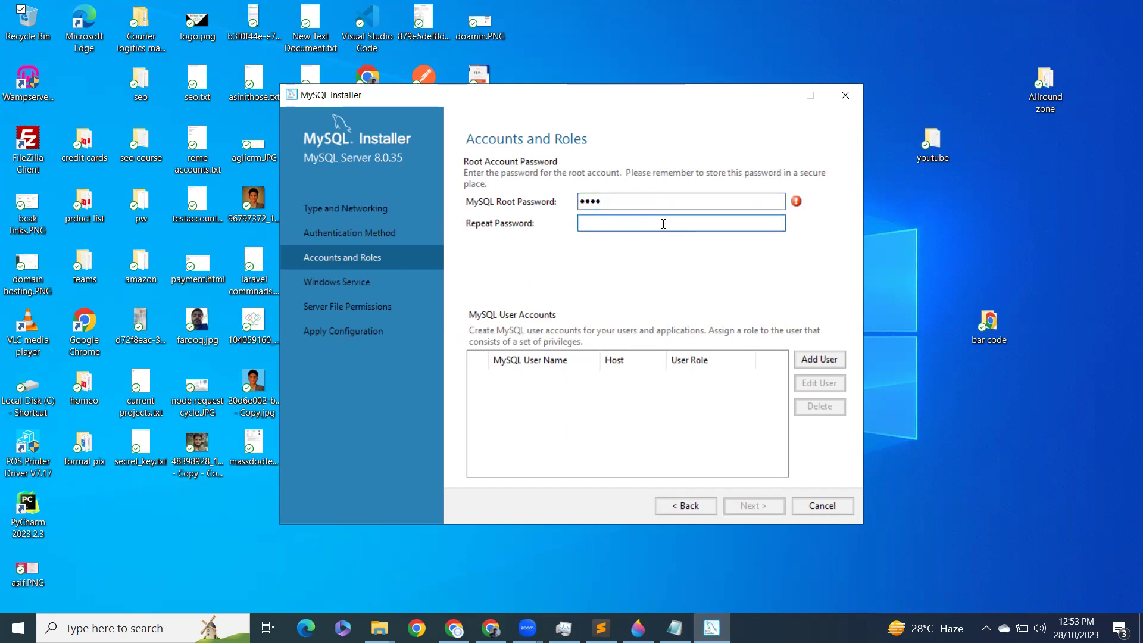
type("rootroot")
Step: Retype the root password field to replace the mismatched entry
left_click(663, 195)
key("ctrl+a")
type("root")
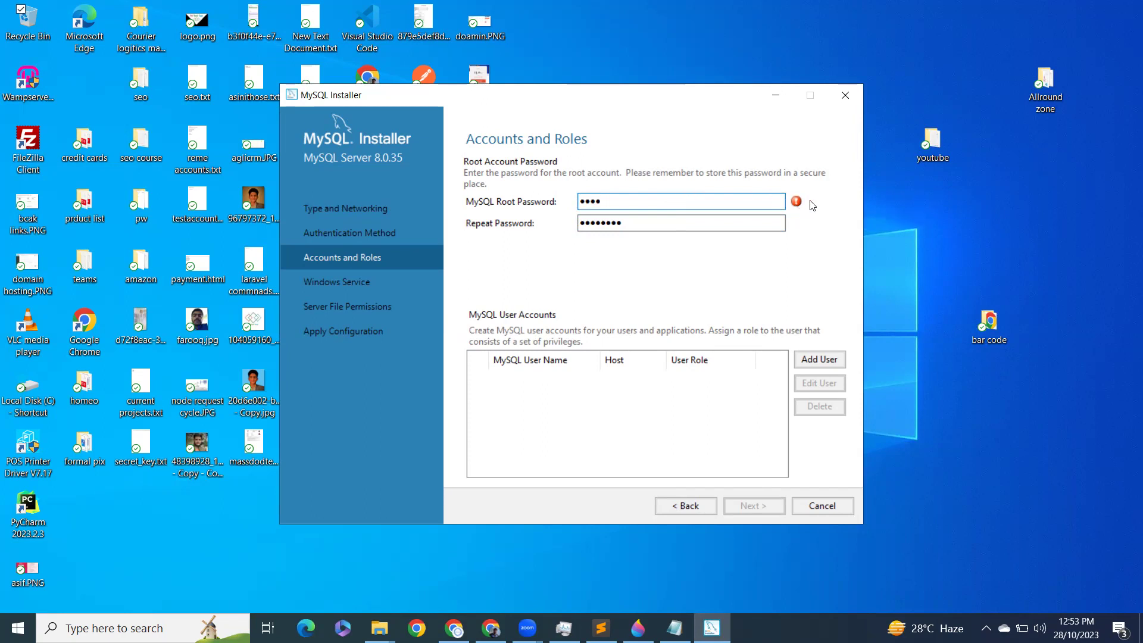
mouse_move(795, 205)
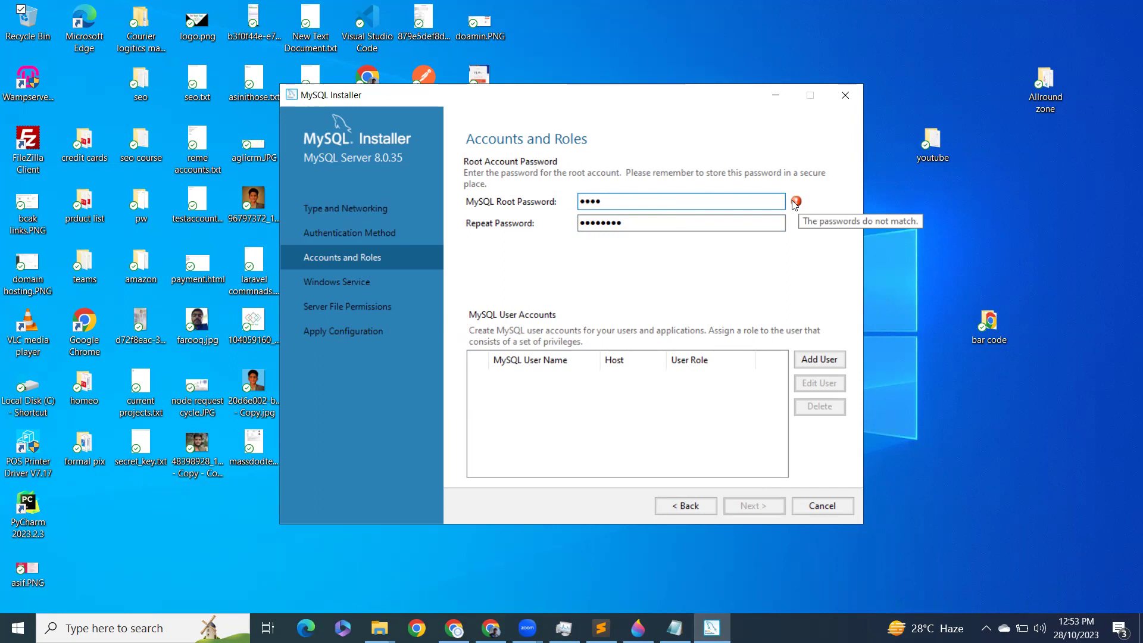
double_click(695, 205)
key("BackSpace")
type("*********")
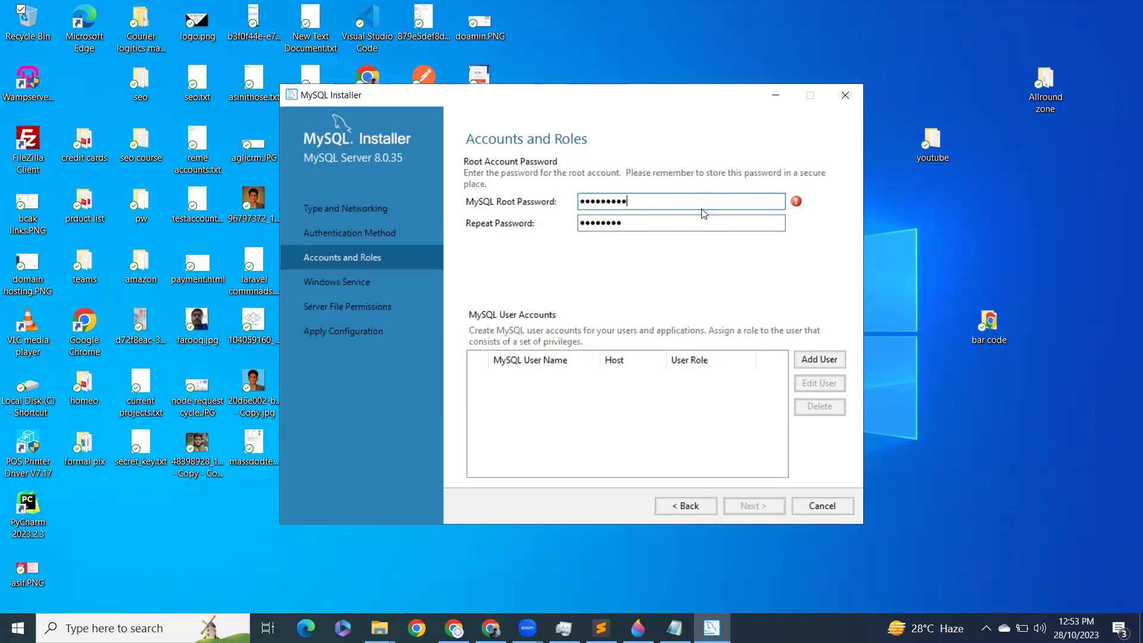
Step: Re-enter the same root password in both password fields so they match
left_click(692, 225)
double_click(669, 200)
key("BackSpace")
type("********")
double_click(638, 223)
key("BackSpace")
type("*******")
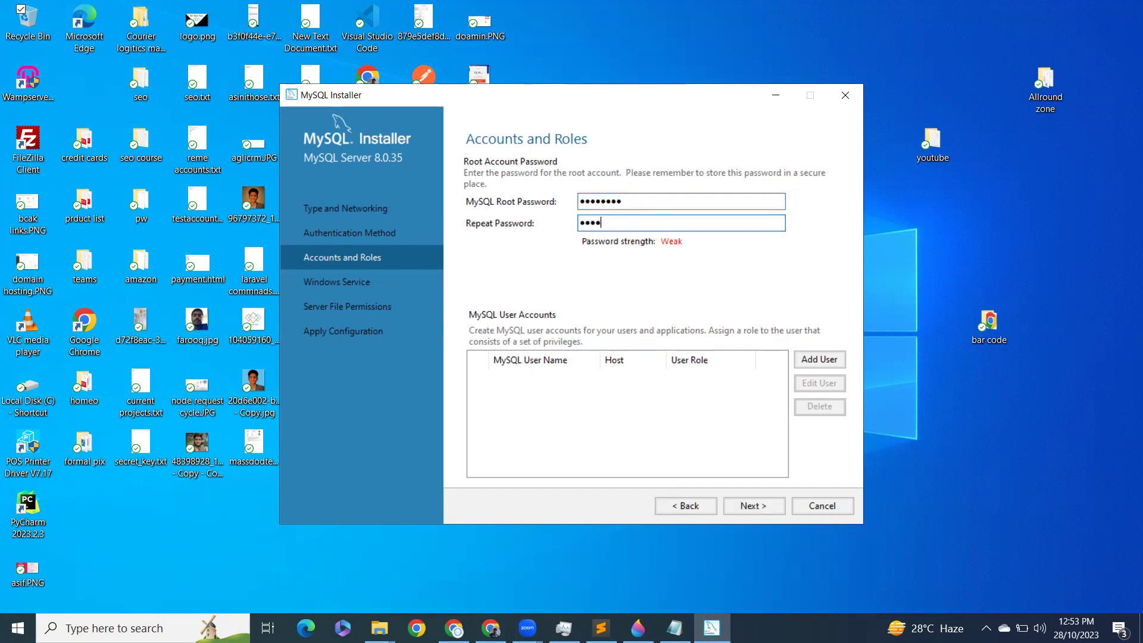
type("*")
Step: Accept default account, service and file-permission settings, execute the server configuration, and reach Router setup
left_click(739, 509)
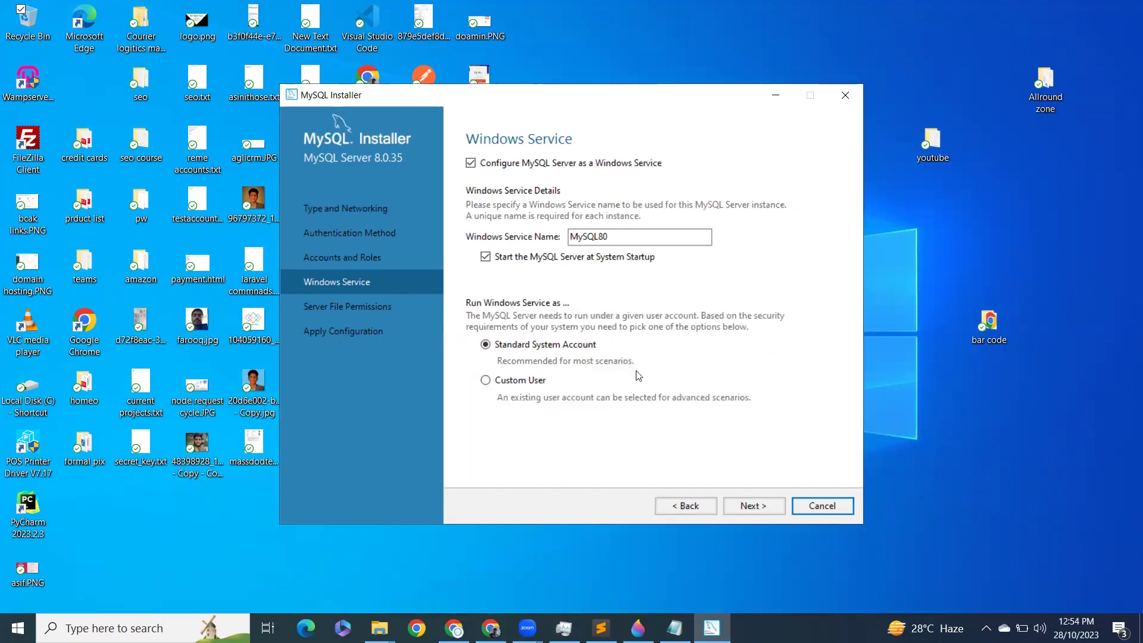
left_click(751, 504)
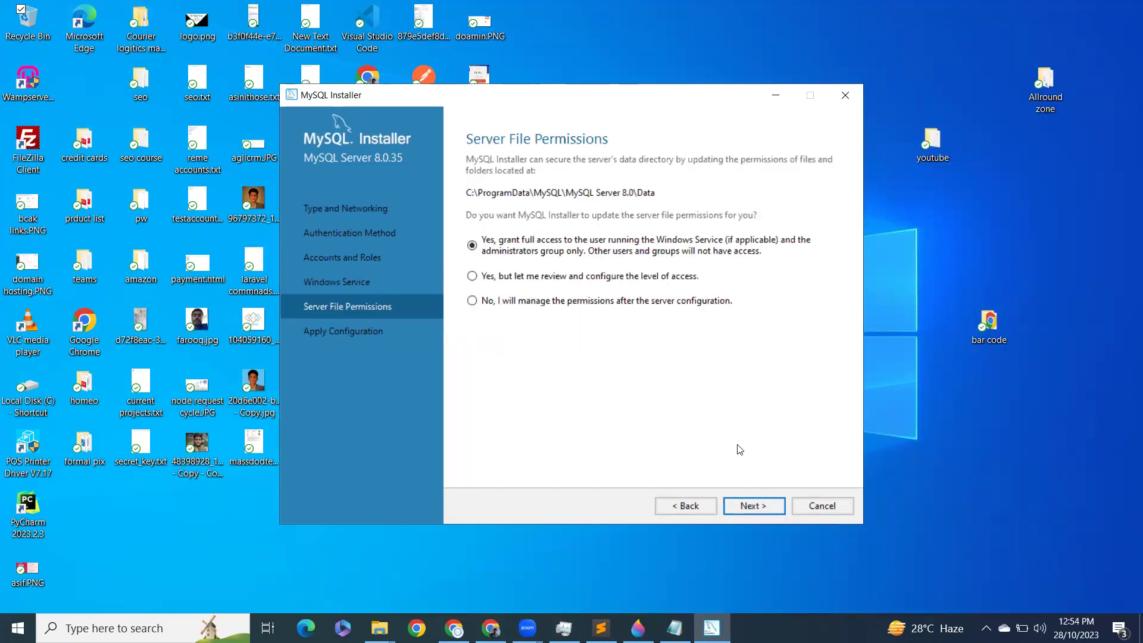
left_click(759, 503)
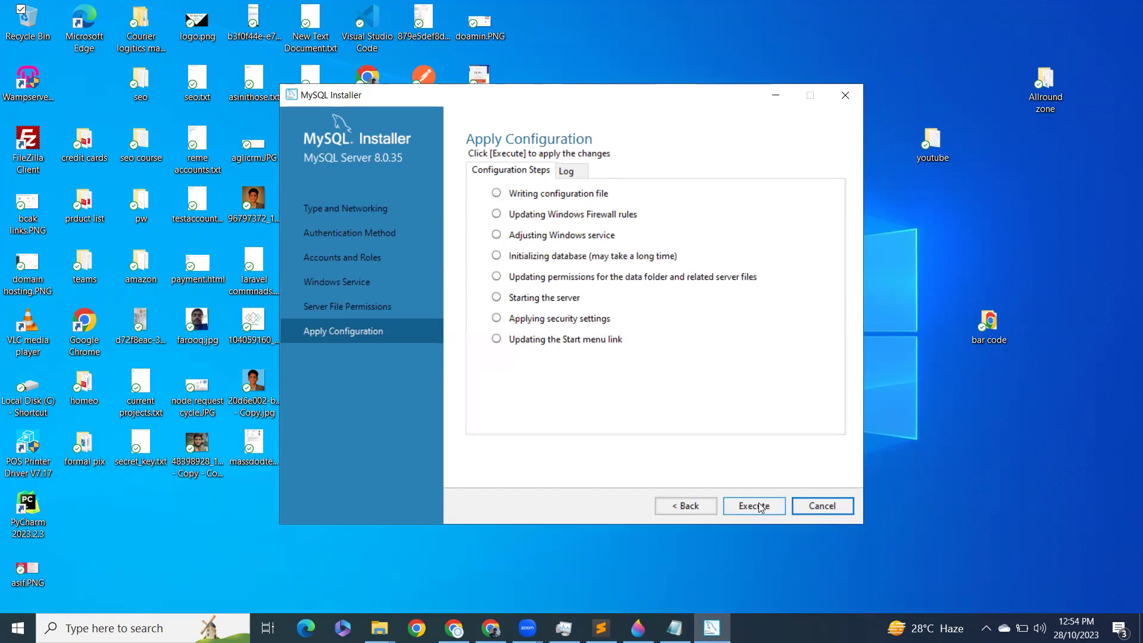
left_click(756, 505)
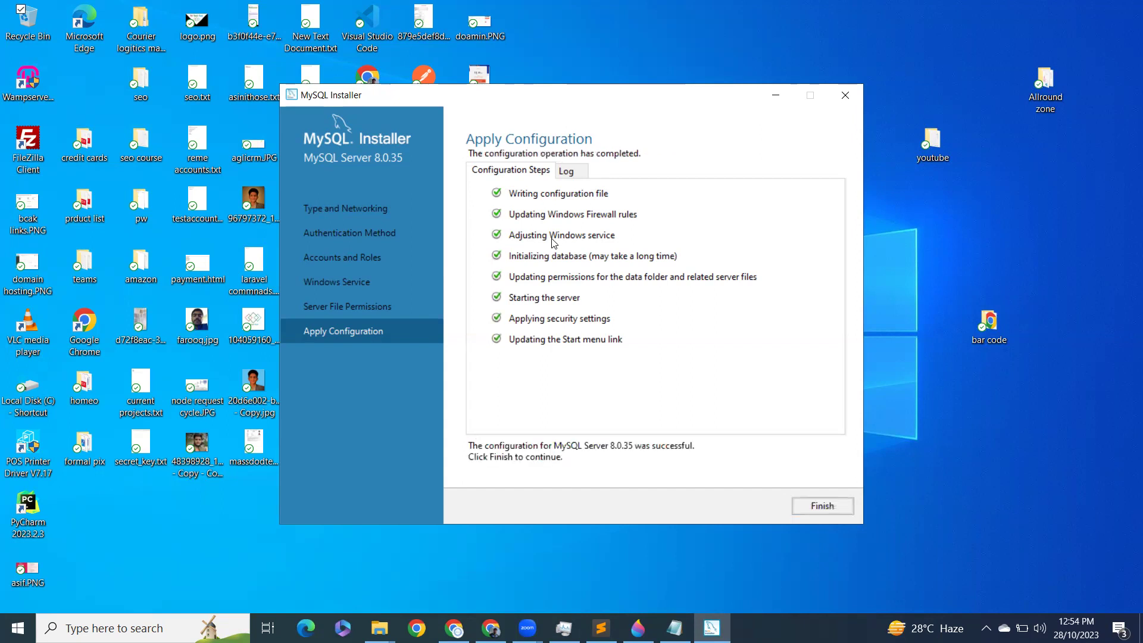
left_click(828, 505)
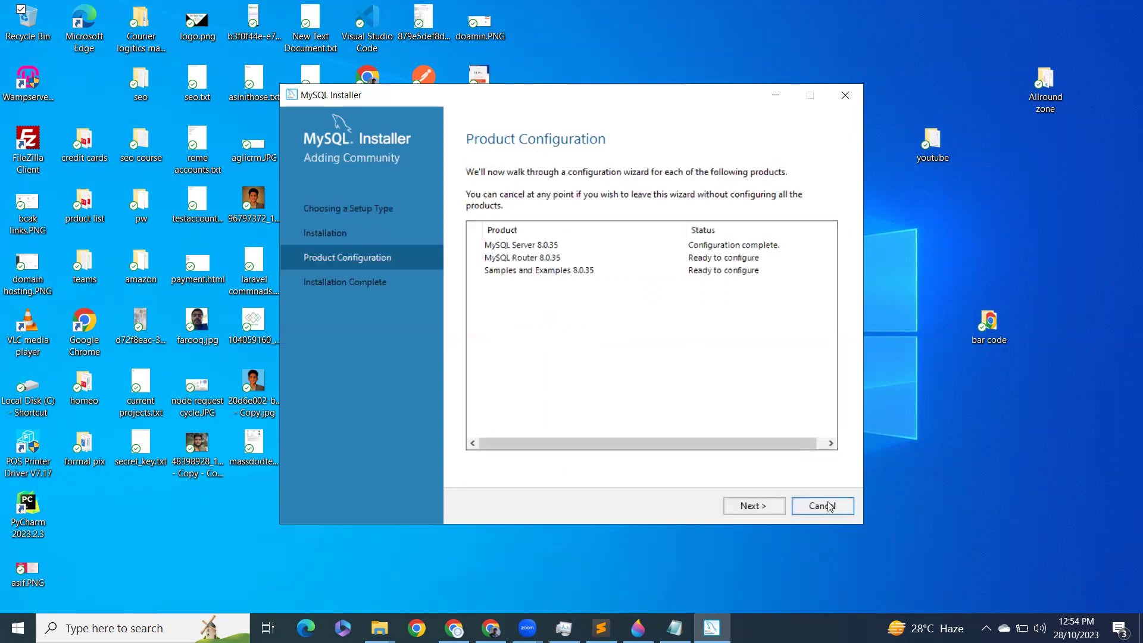
left_click(764, 505)
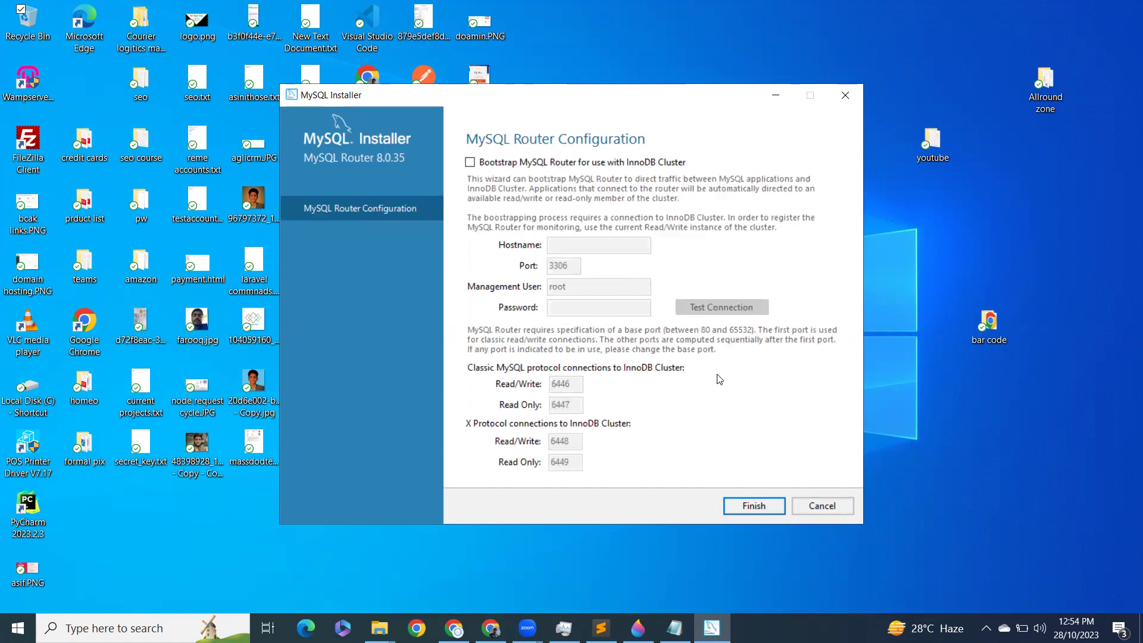
Step: Leave Router bootstrapping off and finish the MySQL Router configuration
left_click(470, 162)
left_click(471, 162)
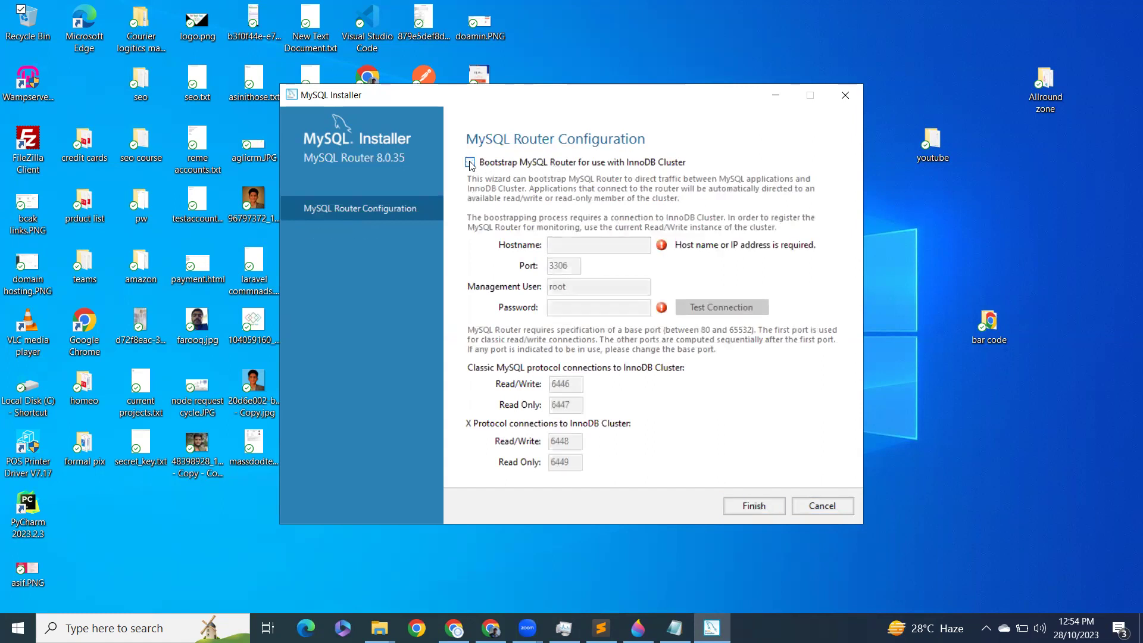
left_click(750, 507)
Step: Enter the root password for Samples and Examples and verify the connection to MySQL Server 8.0.35
left_click(767, 504)
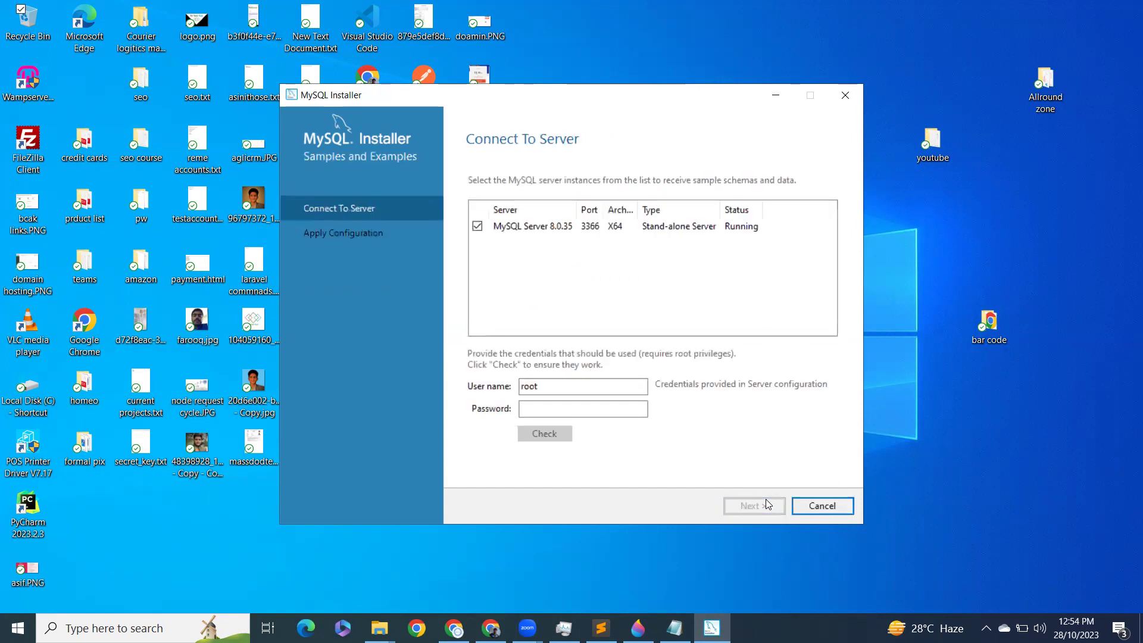
left_click(576, 410)
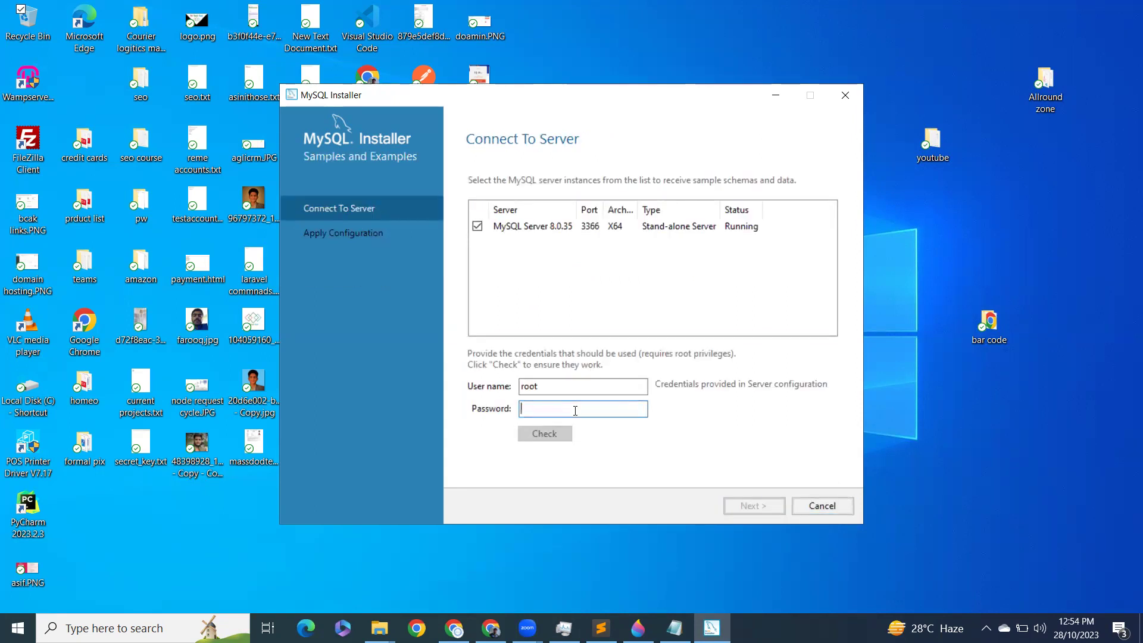
type("rootroot")
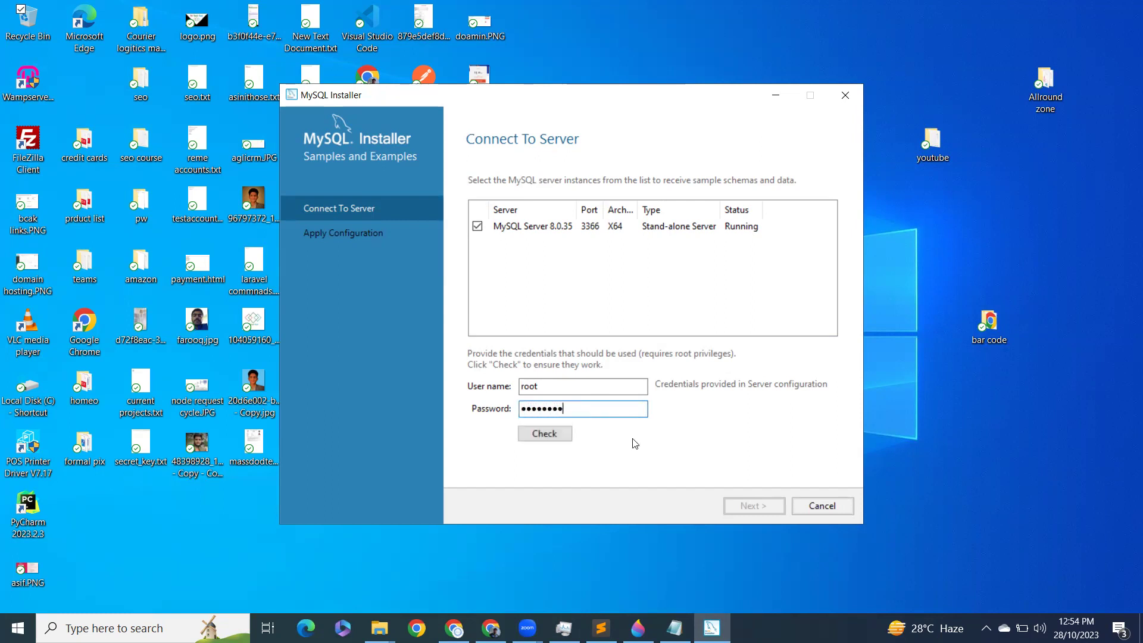
left_click(545, 433)
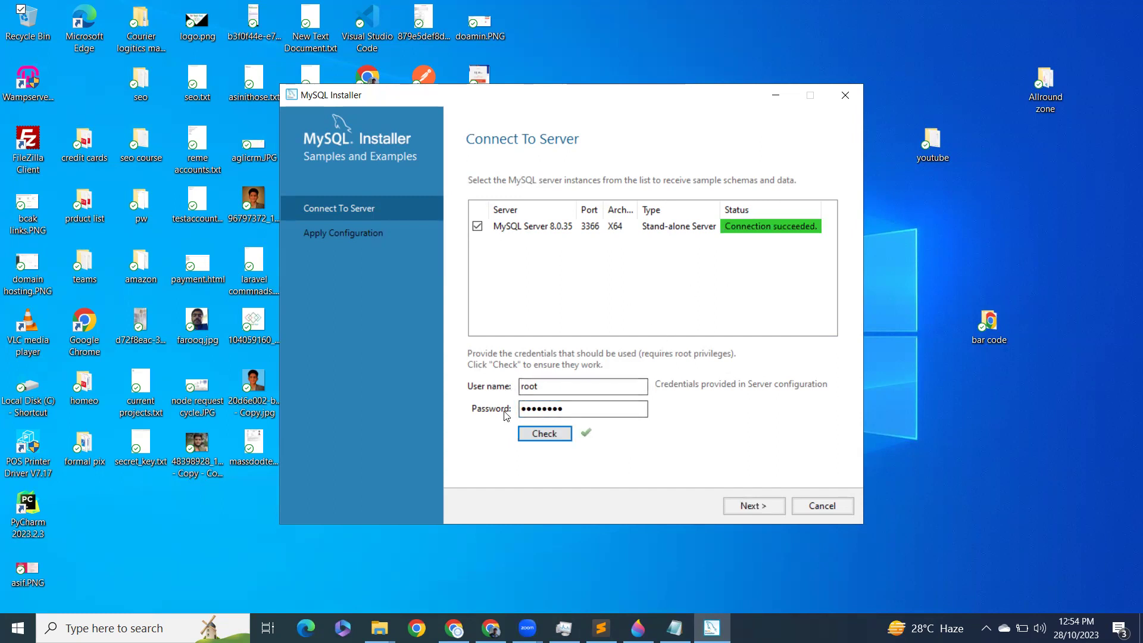
Step: Execute the Samples and Examples 8.0.35 configuration, then continue to the Installation Complete page
left_click(755, 506)
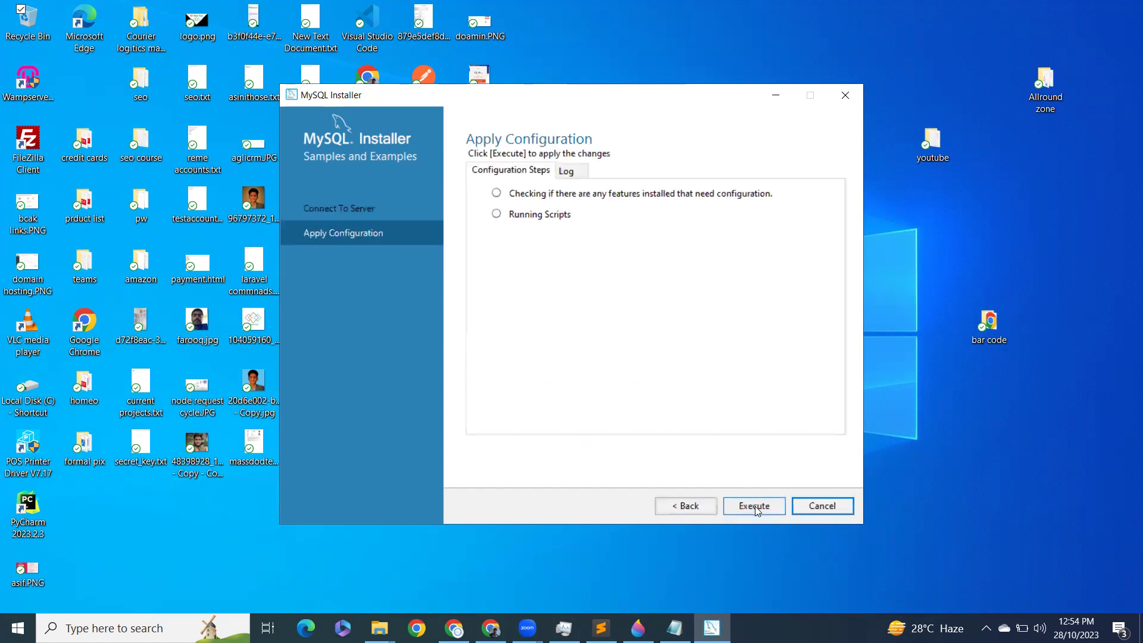
left_click(755, 506)
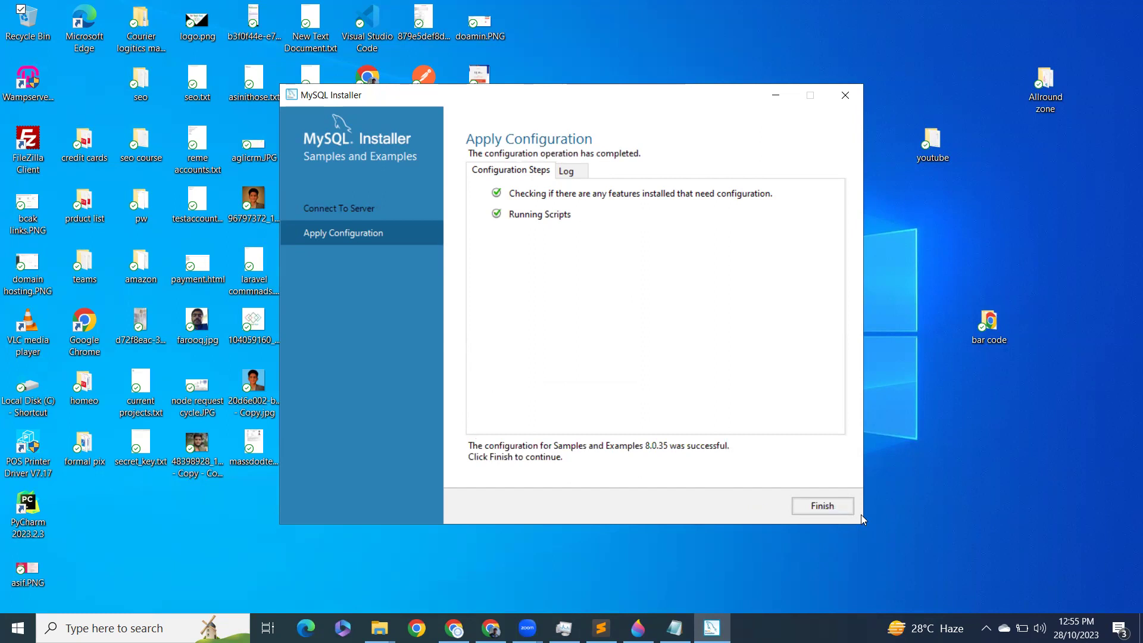
left_click(837, 507)
left_click(756, 507)
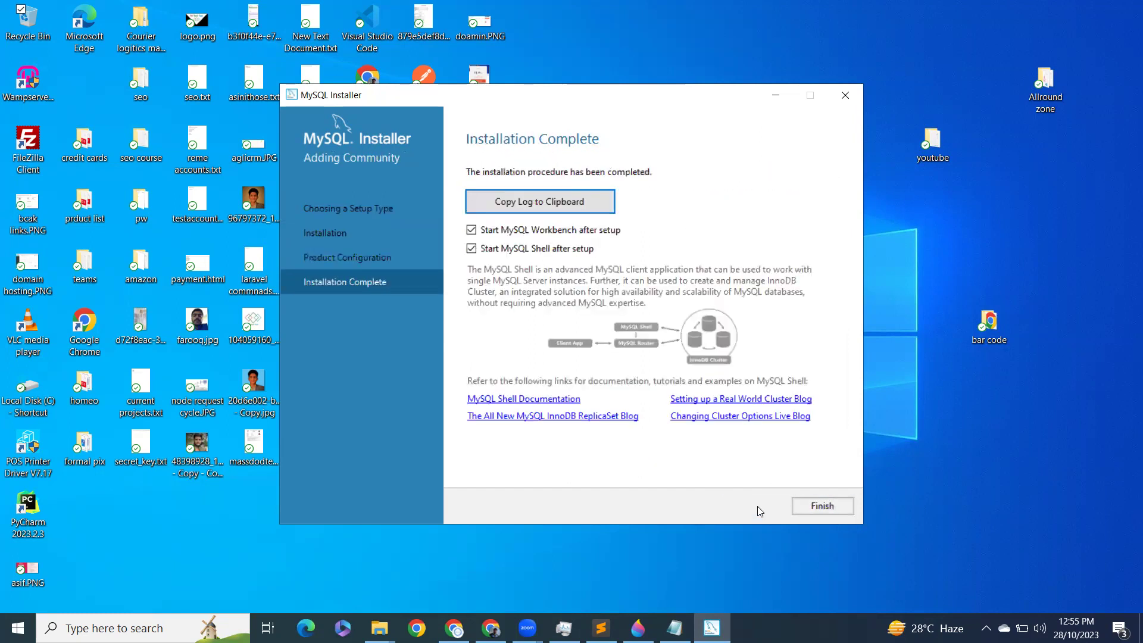
Step: Finish the installer, then close the MySQL Workbench and MySQL Shell windows it launched
left_click(818, 507)
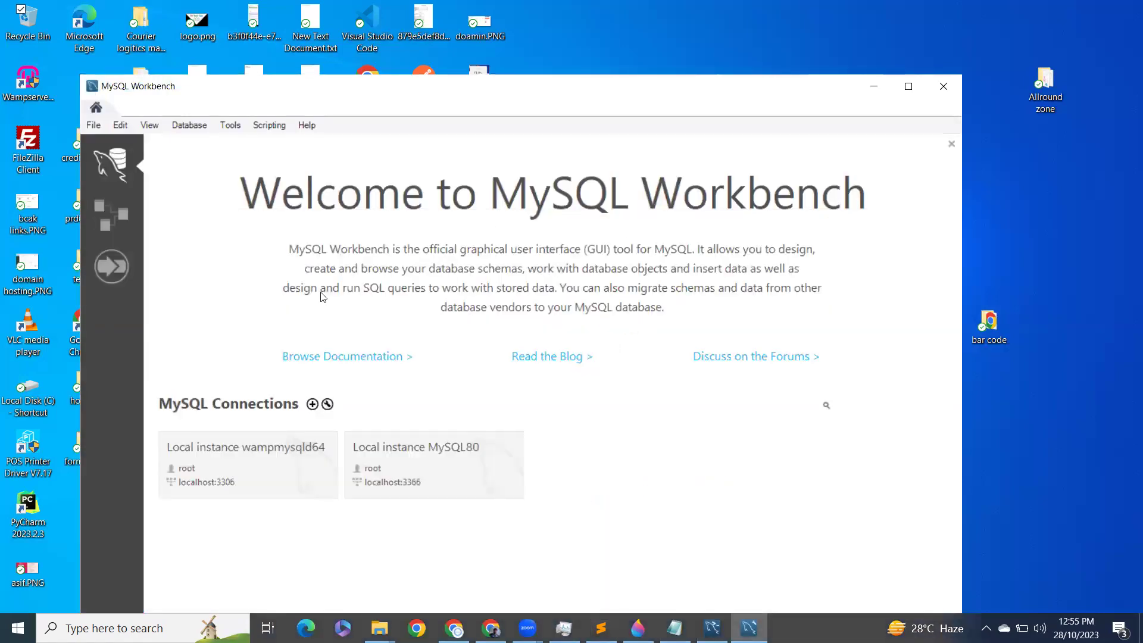
left_click(937, 88)
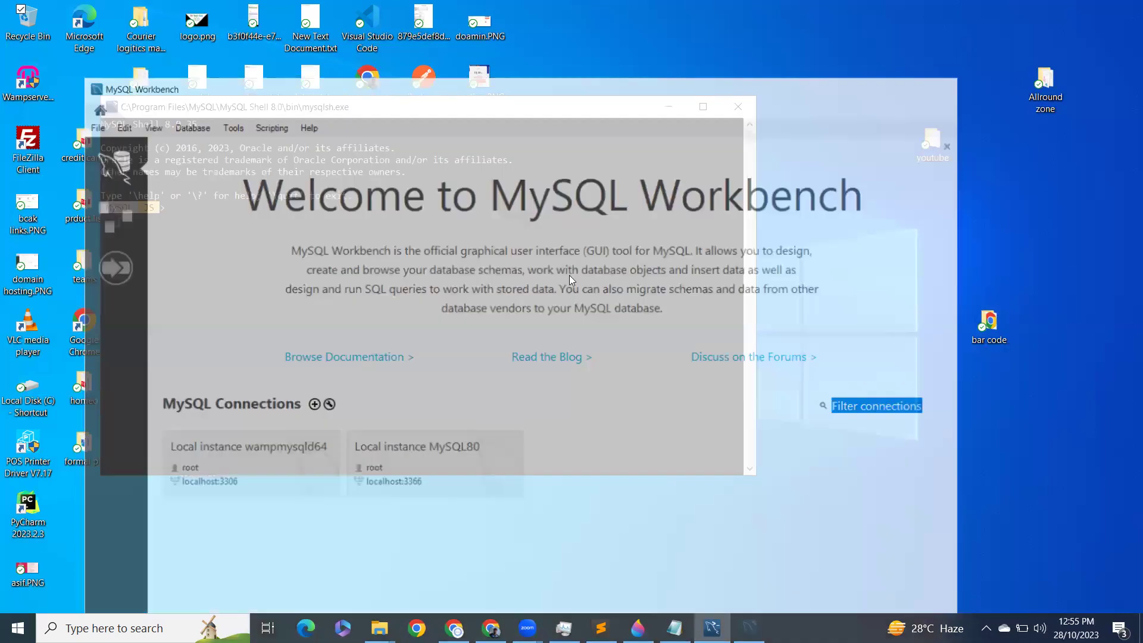
left_click(725, 113)
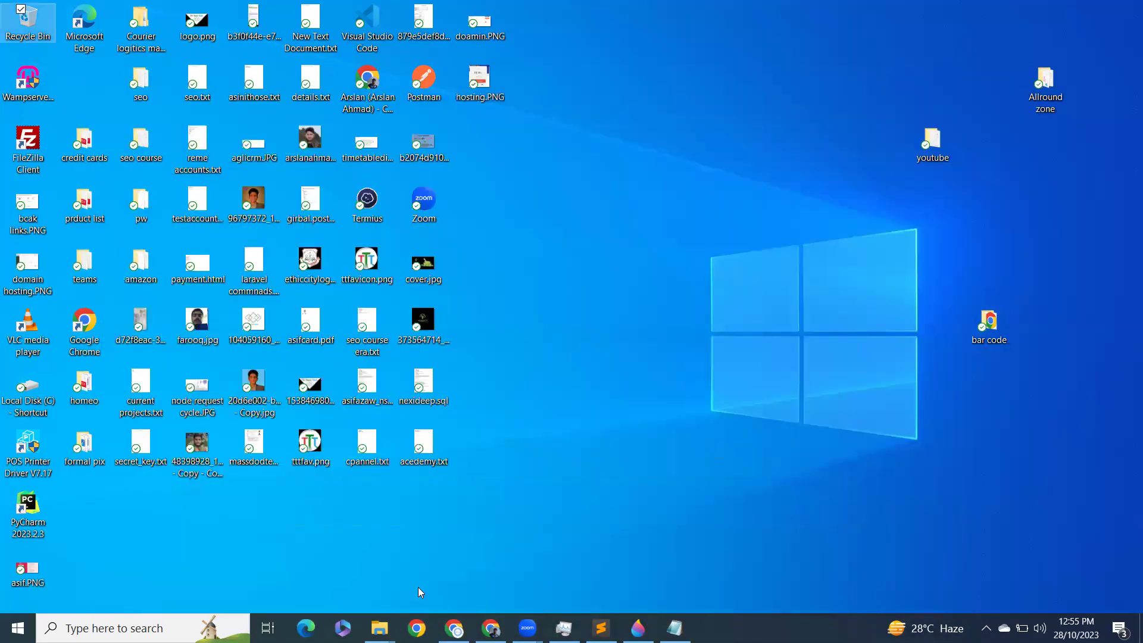
Step: In File Explorer, go to the C: drive and open the Program Files folder
left_click(302, 567)
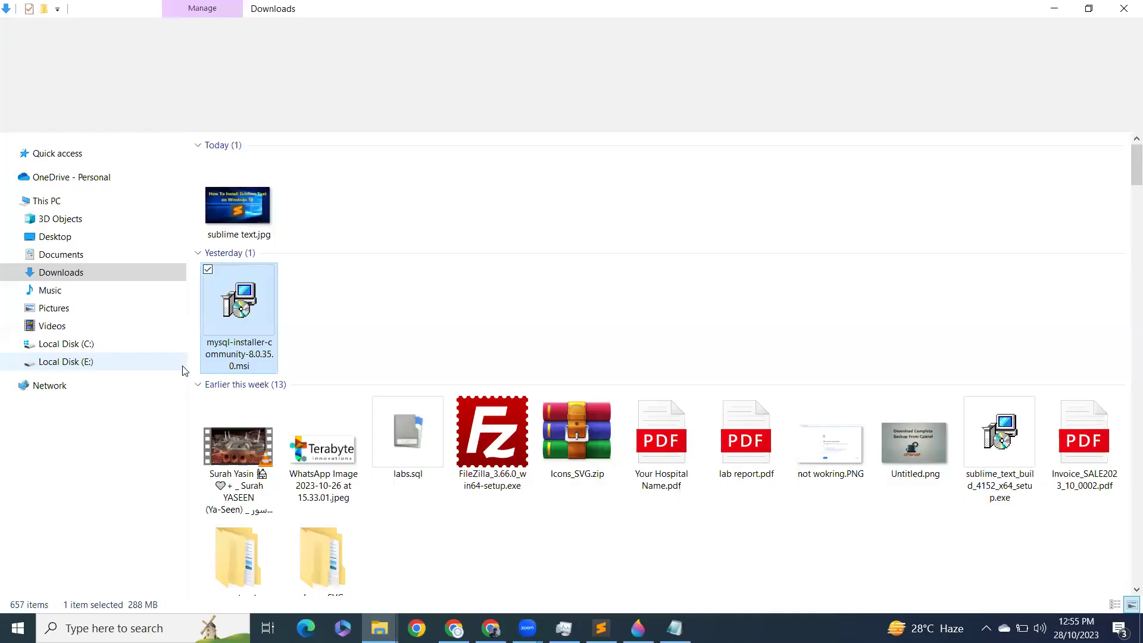
left_click(83, 343)
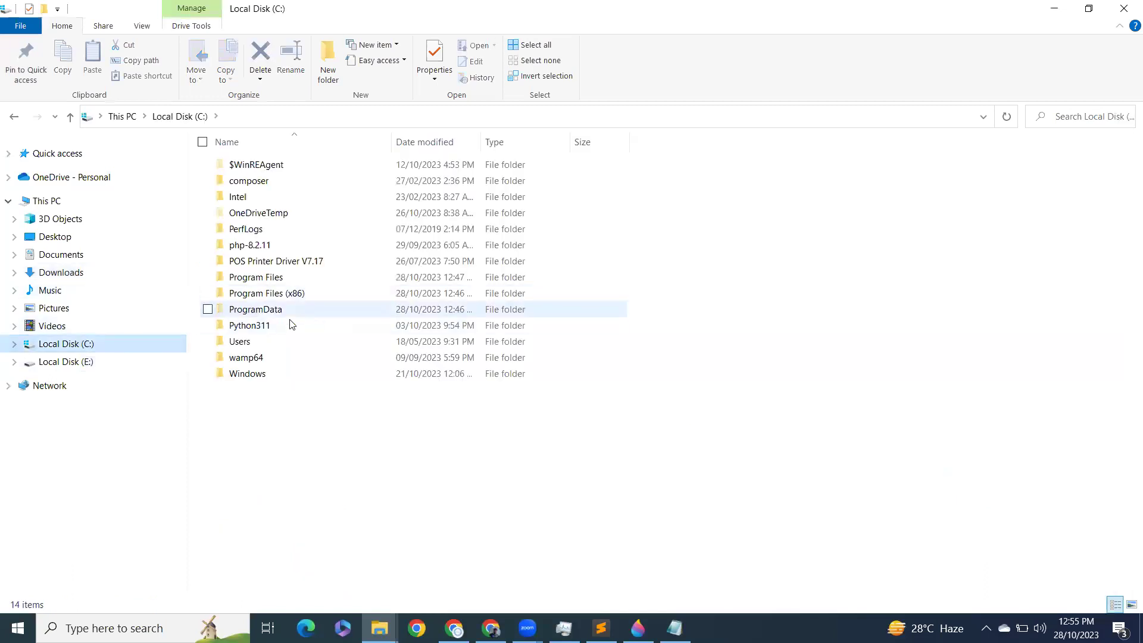
double_click(276, 357)
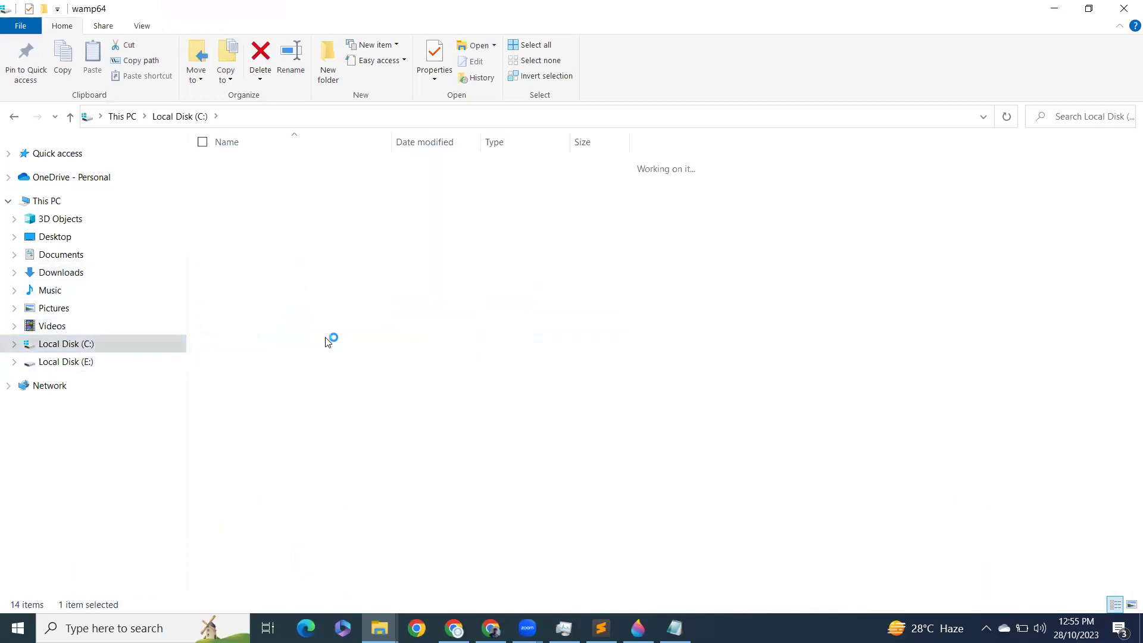
key("alt+Left")
key("Up")
key("Up")
key("Up")
key("Up")
key("Up")
key("Up")
key("Up")
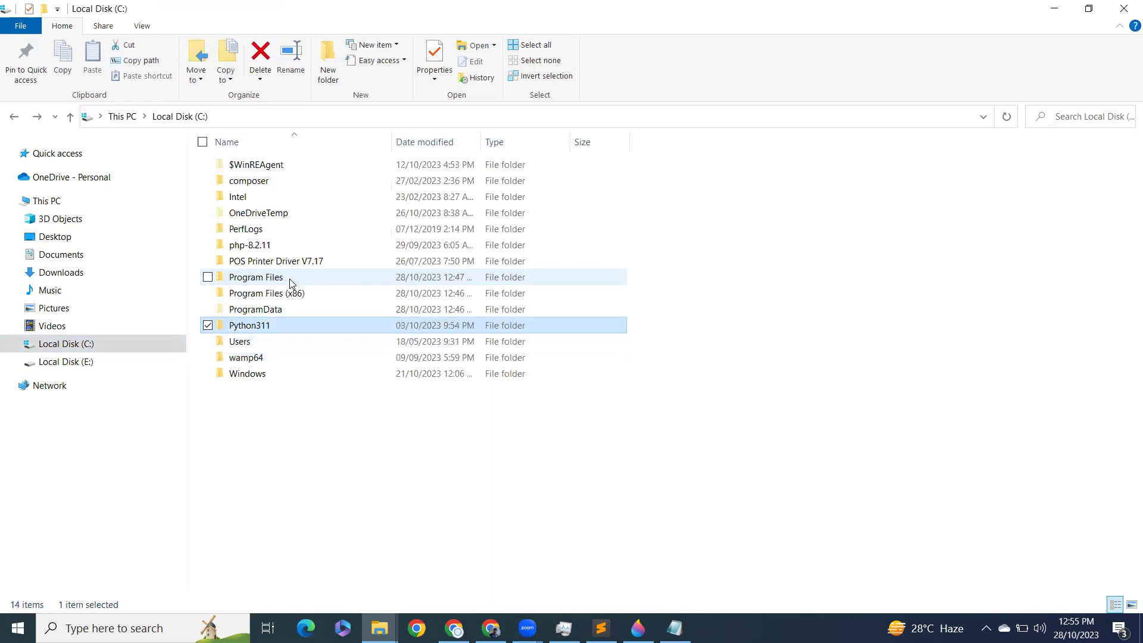
key("Down")
key("Down")
key("Down")
key("Up")
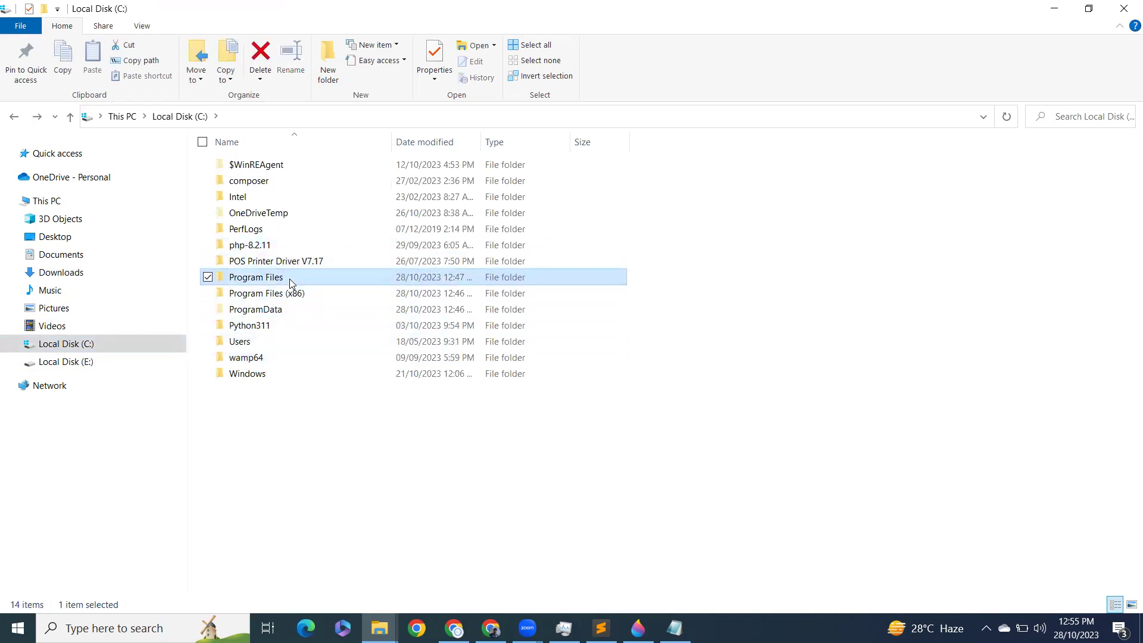
key("Return")
Step: Open MySQL > MySQL Server 8.0 > bin and reveal its full path in the address bar
type("my")
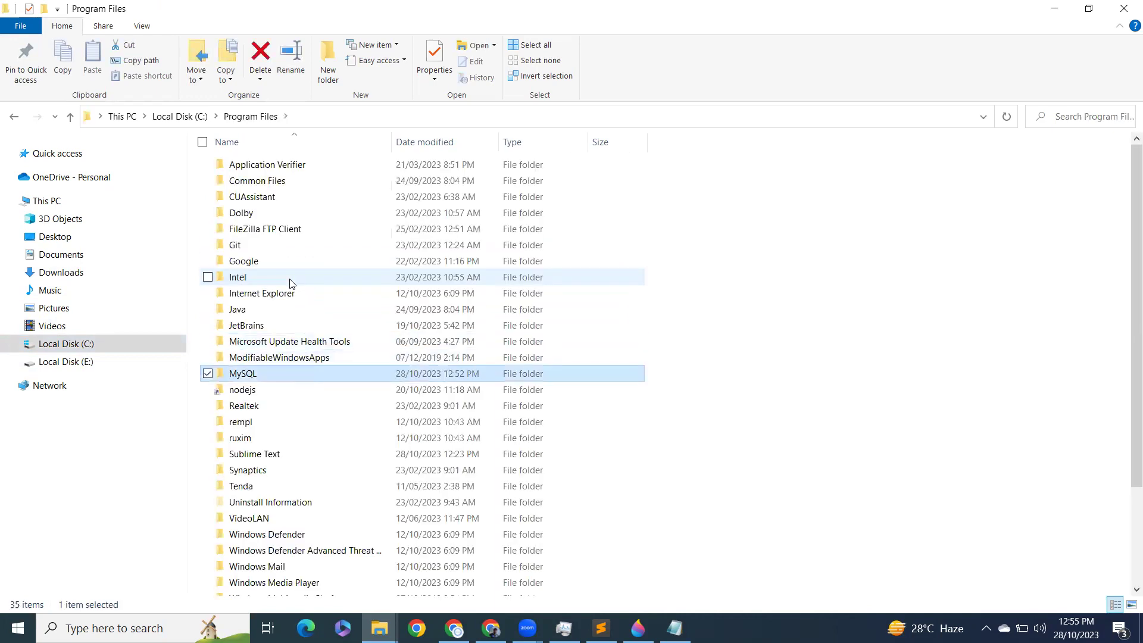
key("Return")
mouse_move(319, 182)
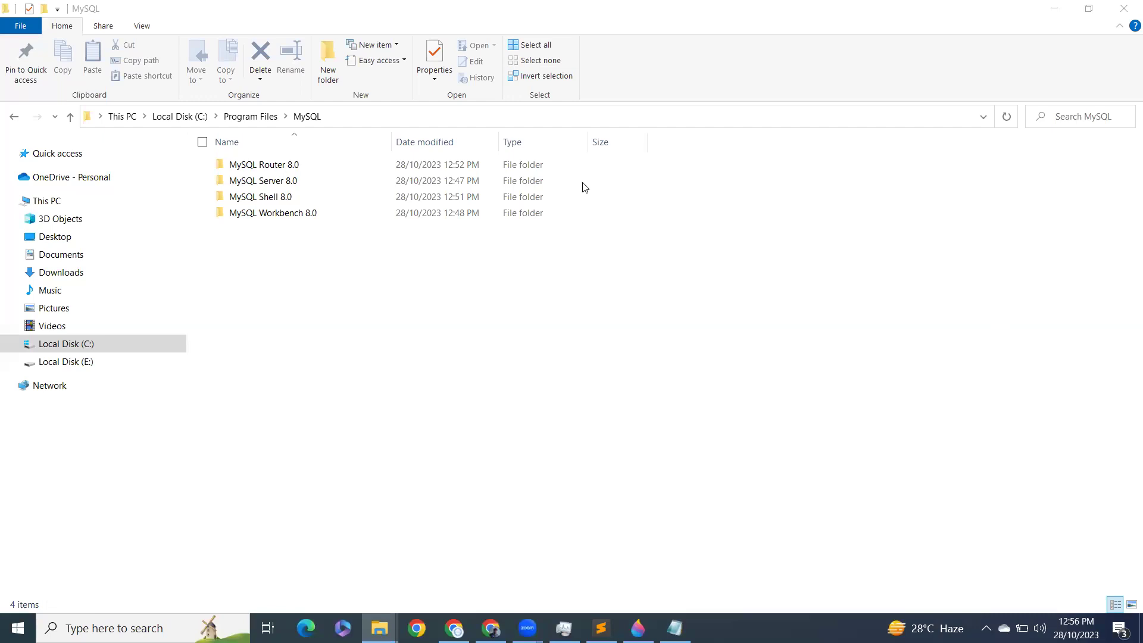
left_click(307, 179)
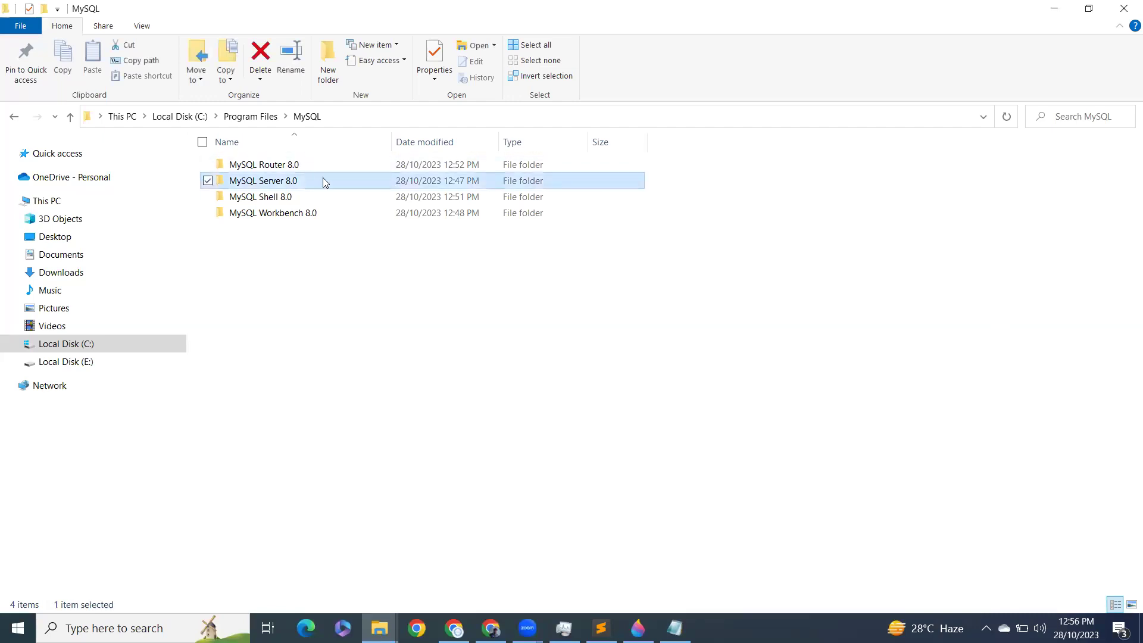
double_click(323, 179)
left_click(302, 169)
double_click(302, 169)
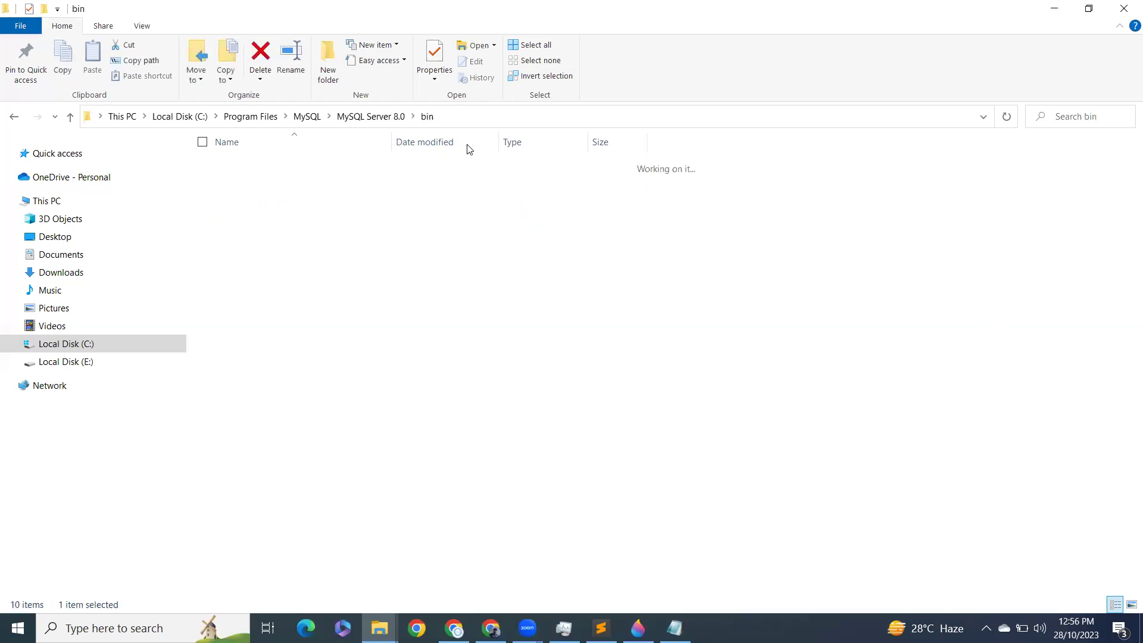
left_click(515, 117)
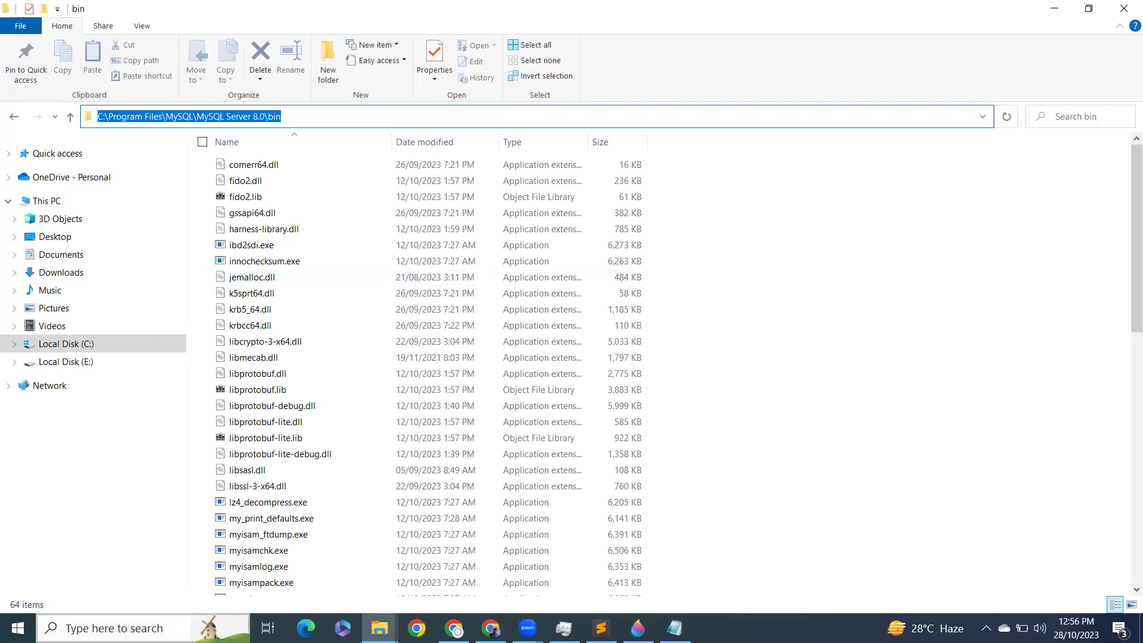
left_click(89, 620)
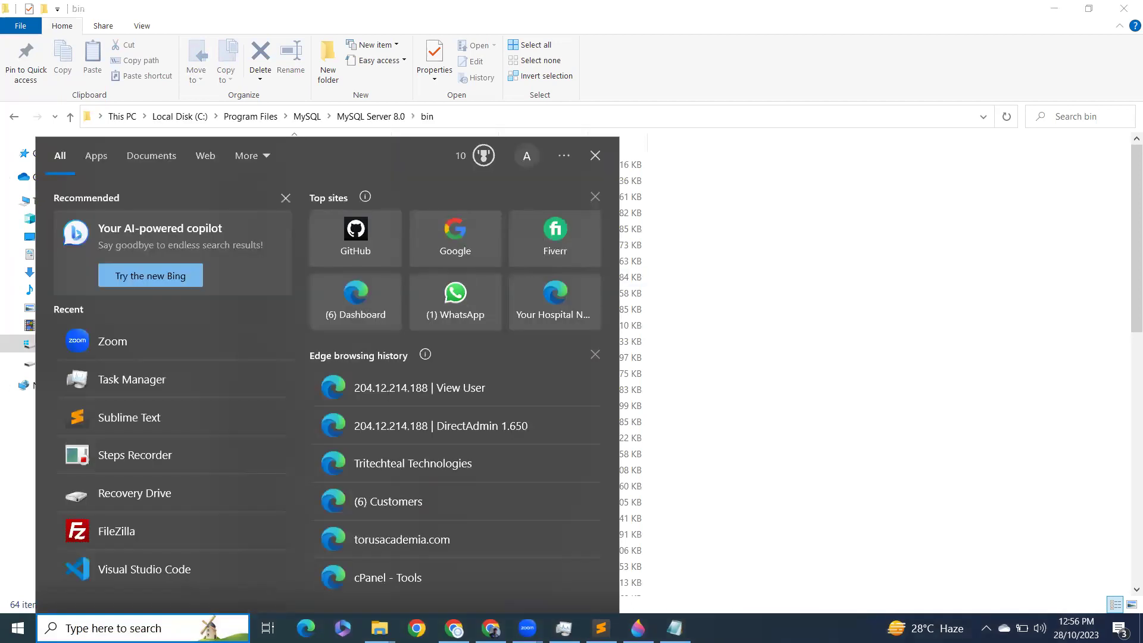
Step: Search 'env' and open Edit the system environment variables
type("enc")
key("BackSpace")
key("BackSpace")
type("v")
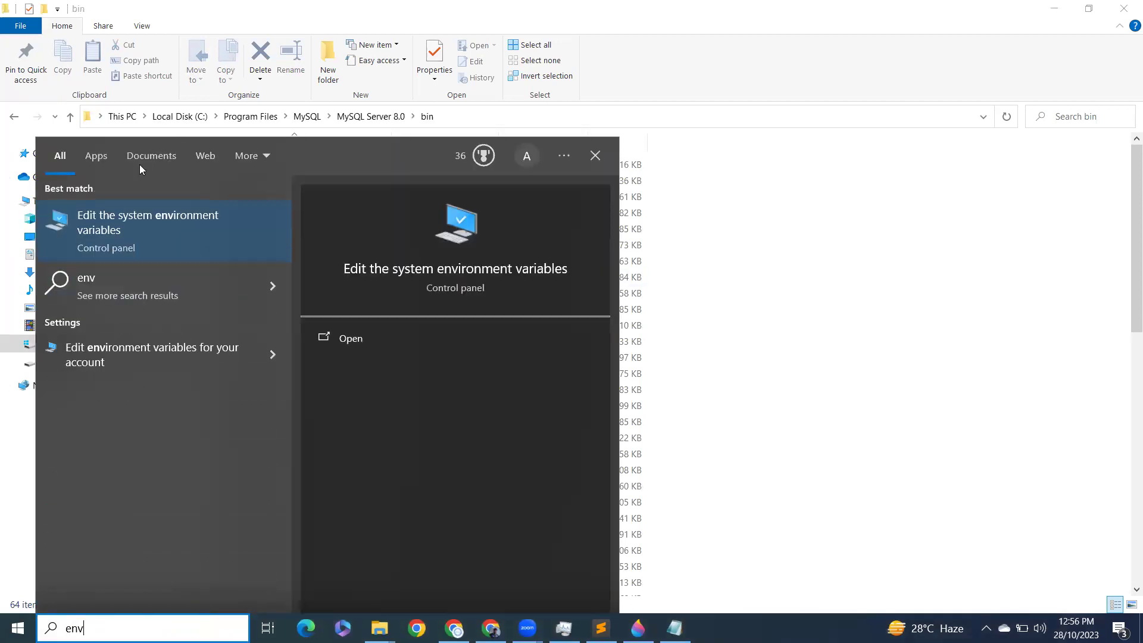
left_click(133, 208)
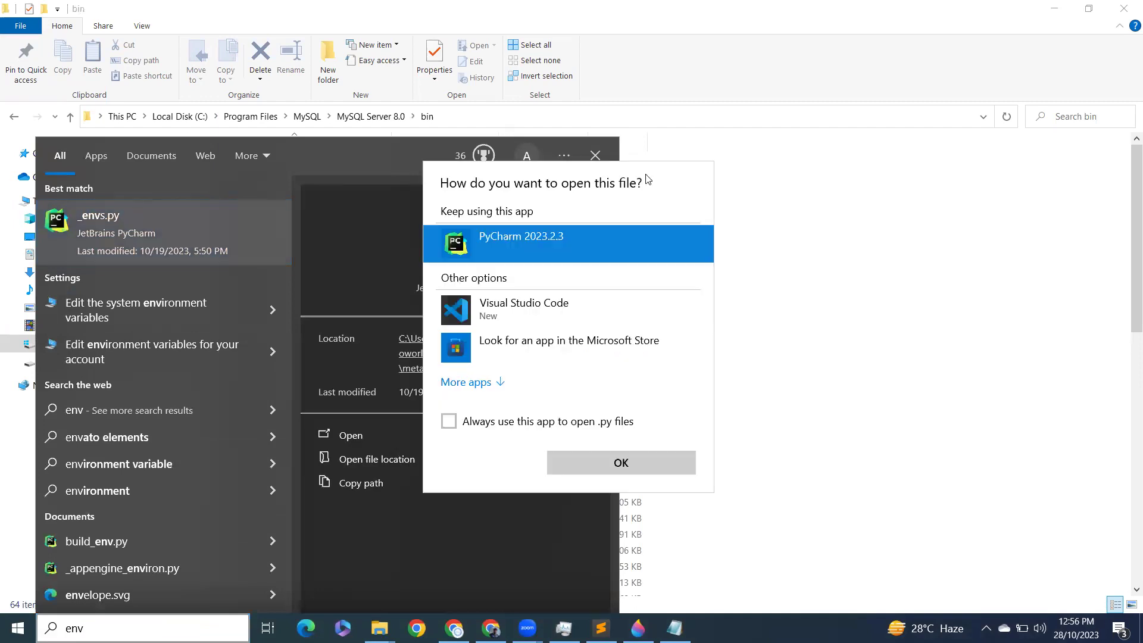
key("Escape")
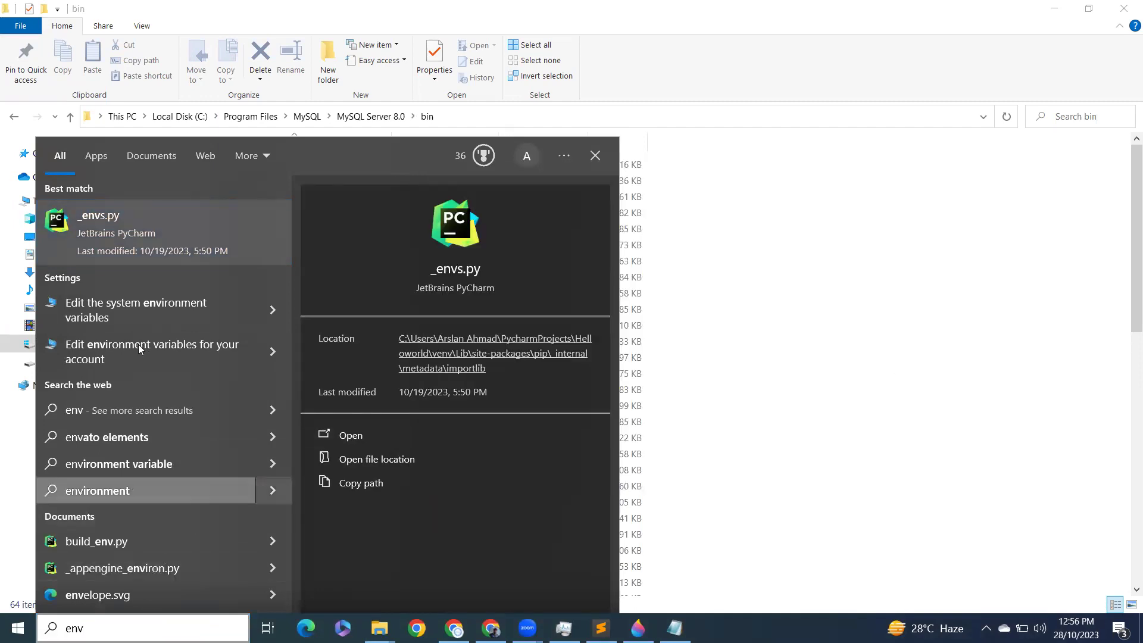
left_click(135, 317)
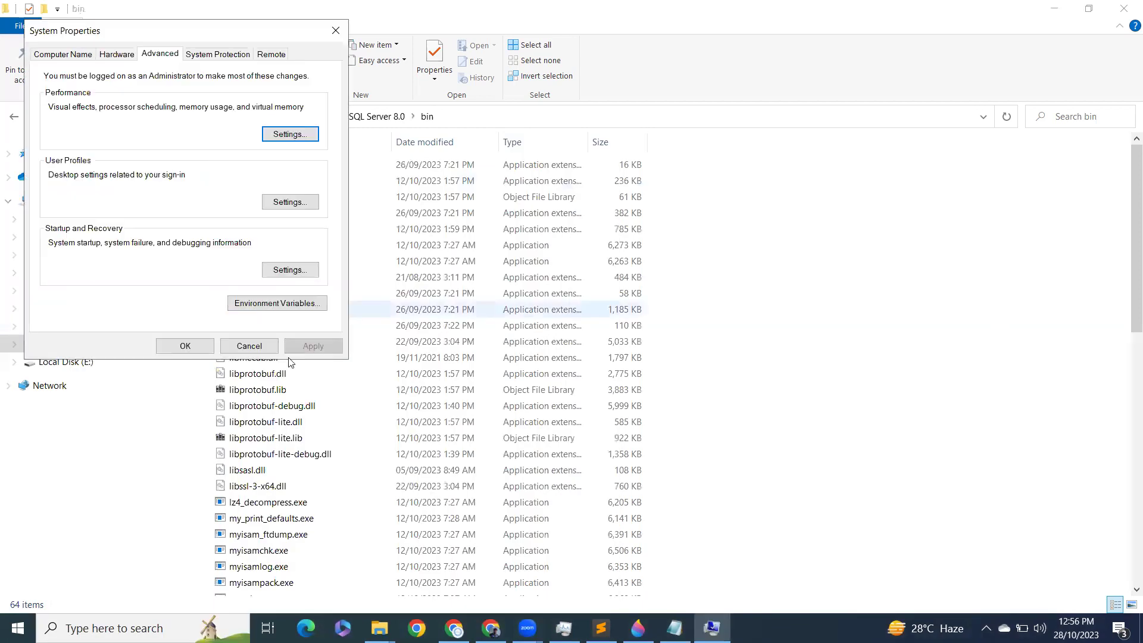
Step: Add C:\Program Files\MySQL\MySQL Server 8.0\bin to the system Path variable and save all dialogs
left_click(277, 303)
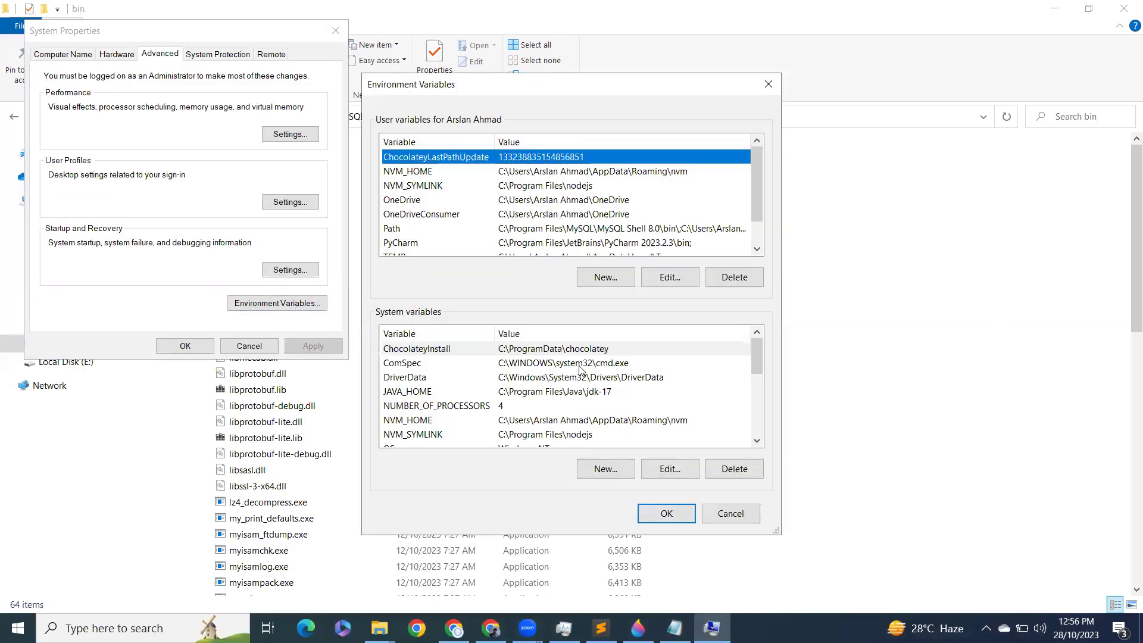
scroll(586, 372, "down", 2)
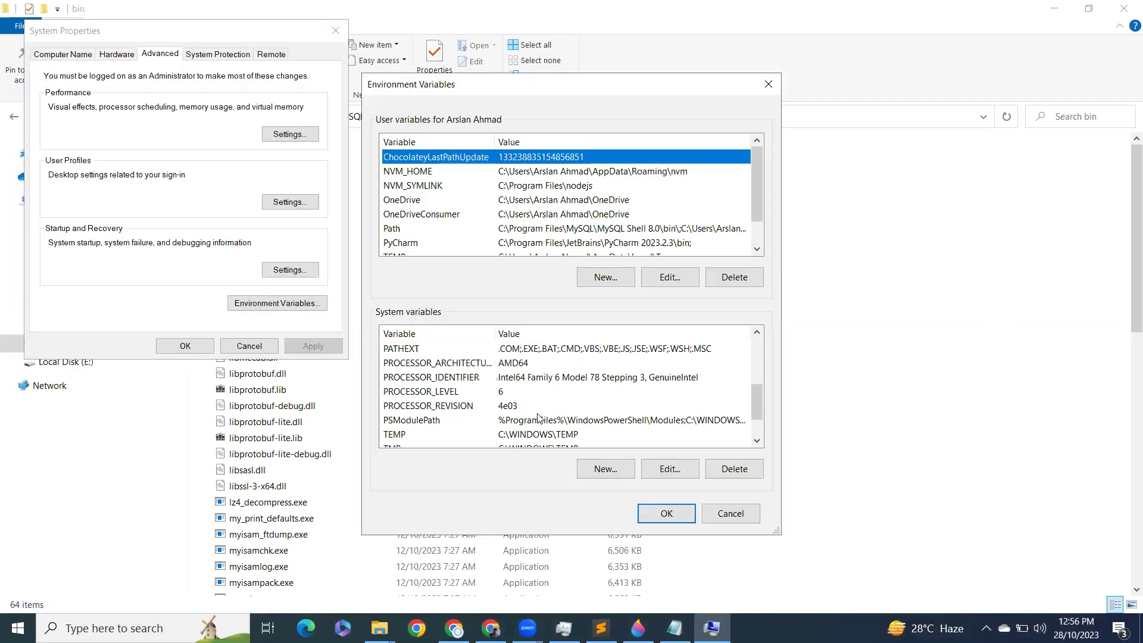
scroll(537, 417, "down", 1)
scroll(548, 404, "up", 1)
left_click(478, 383)
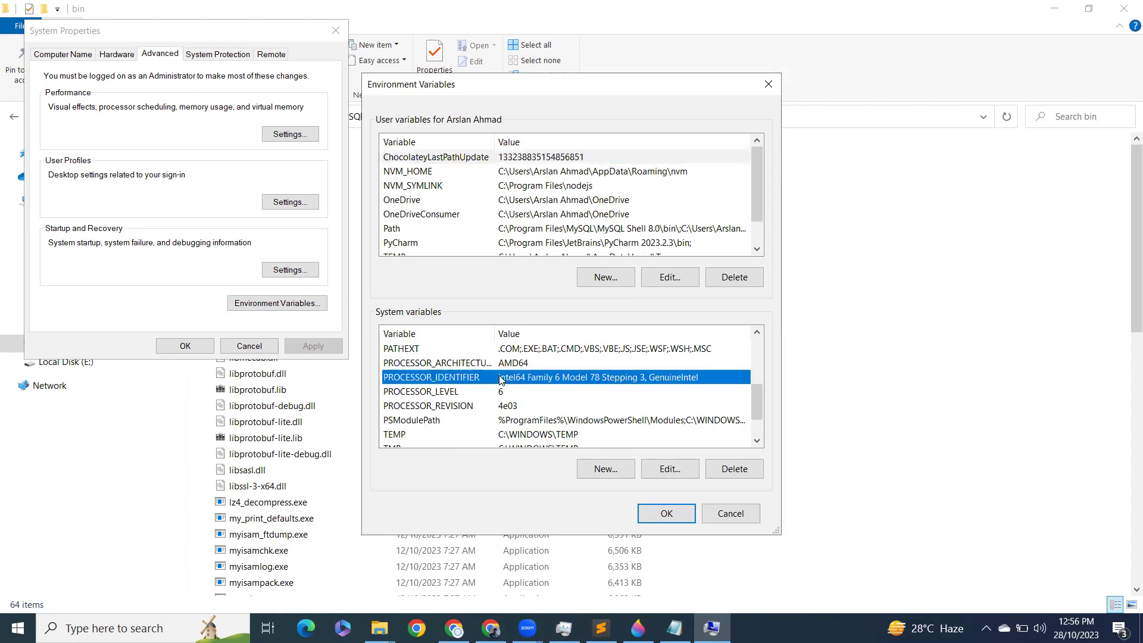
key("Up")
key("Up")
key("Up")
double_click(580, 349)
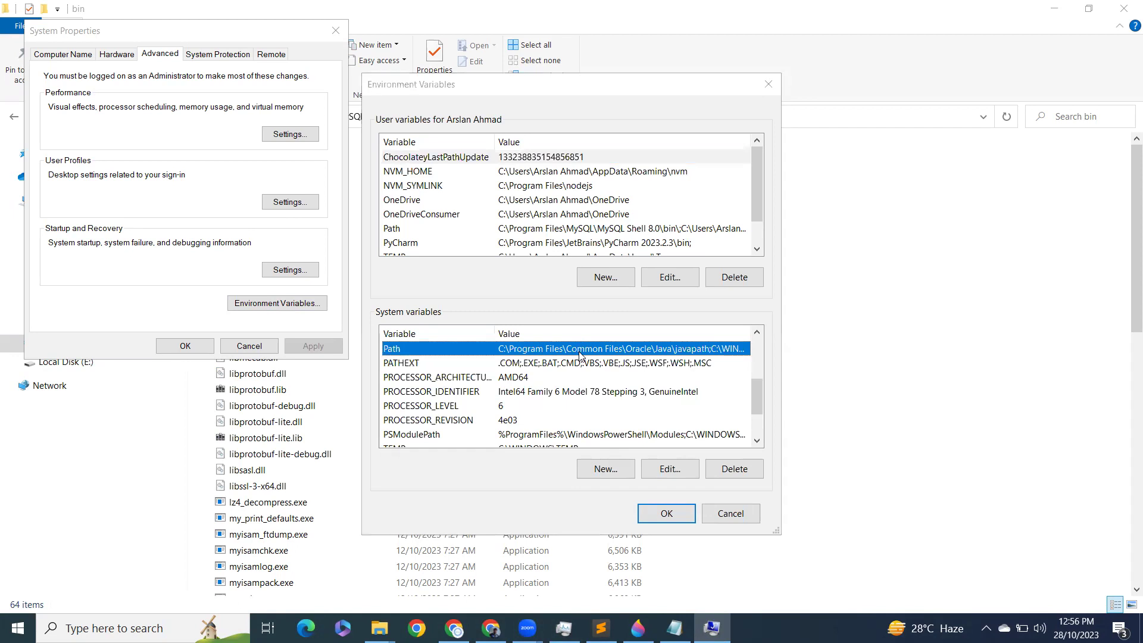
double_click(606, 340)
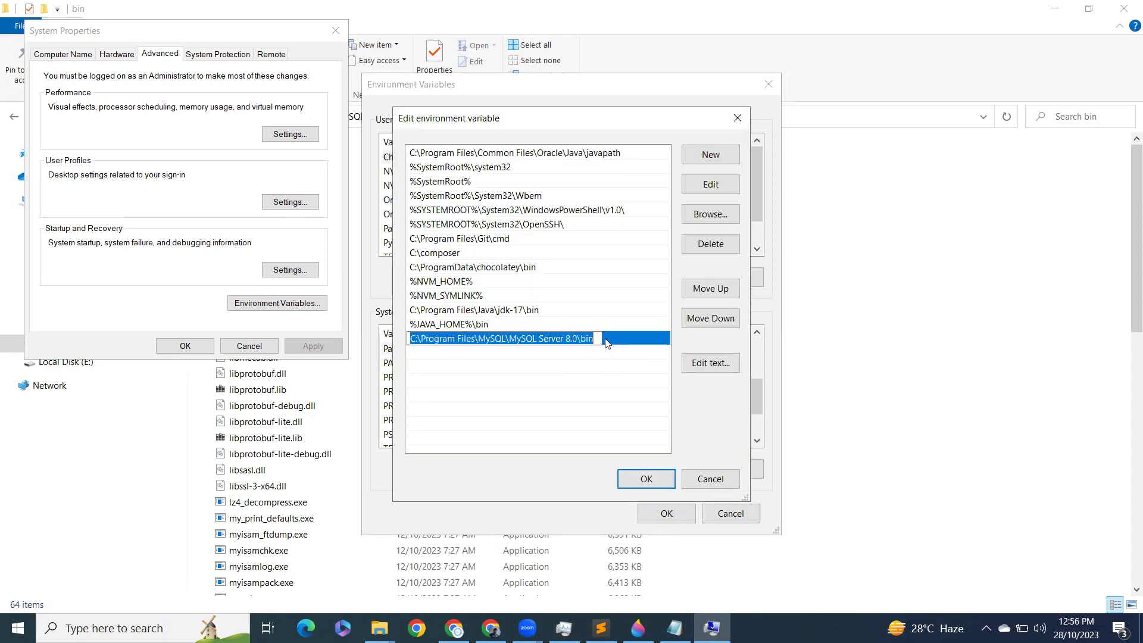
left_click(606, 340)
left_click(647, 479)
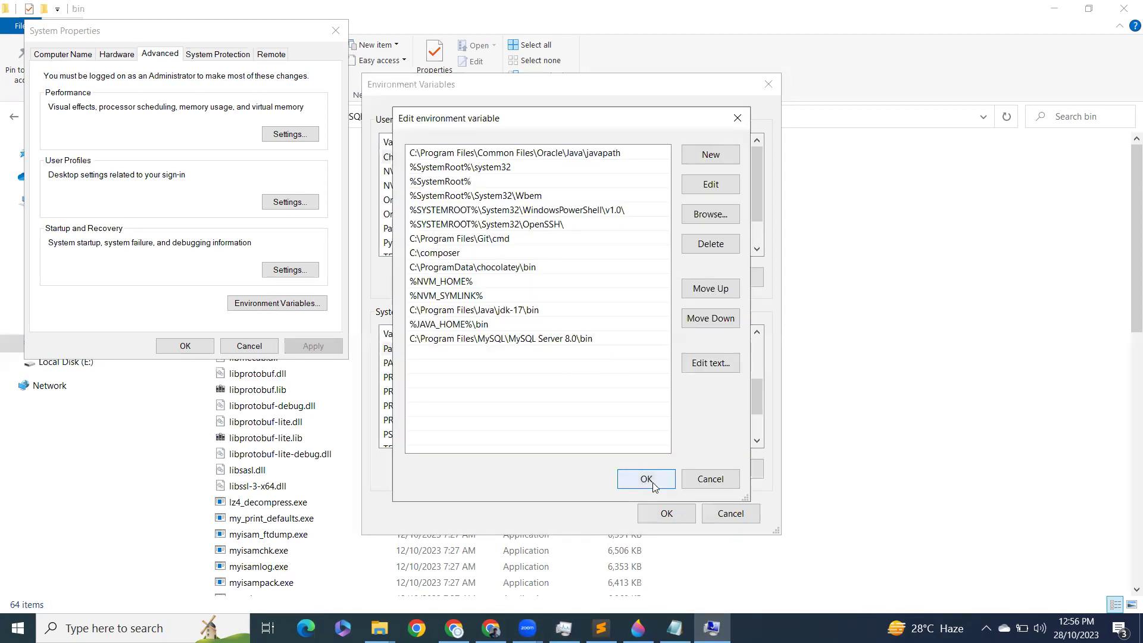
left_click(667, 513)
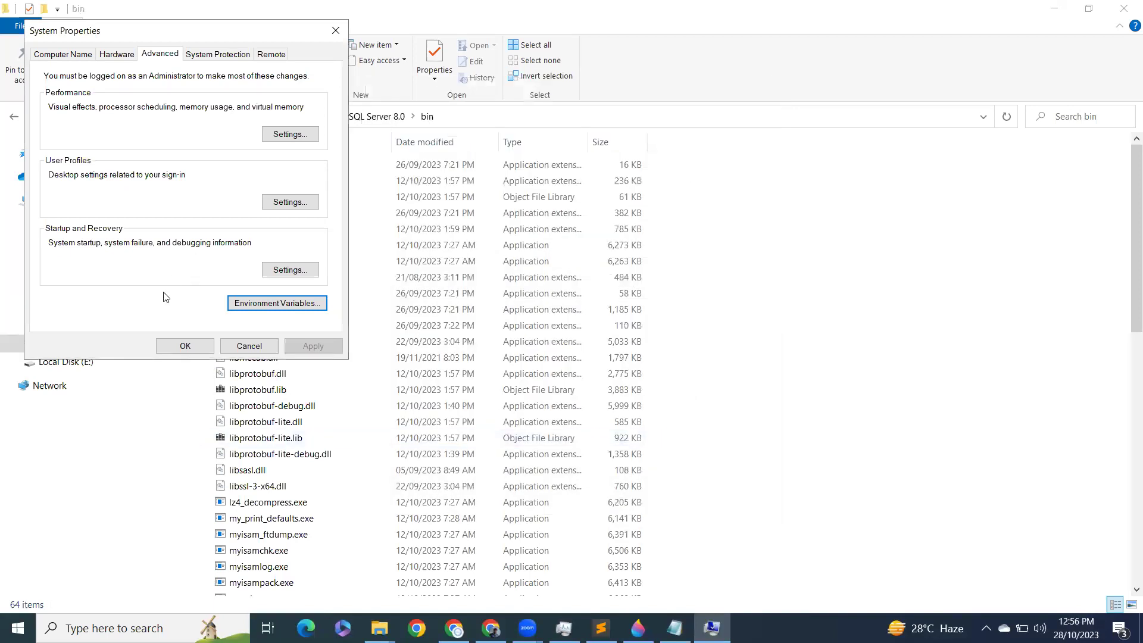
left_click(185, 346)
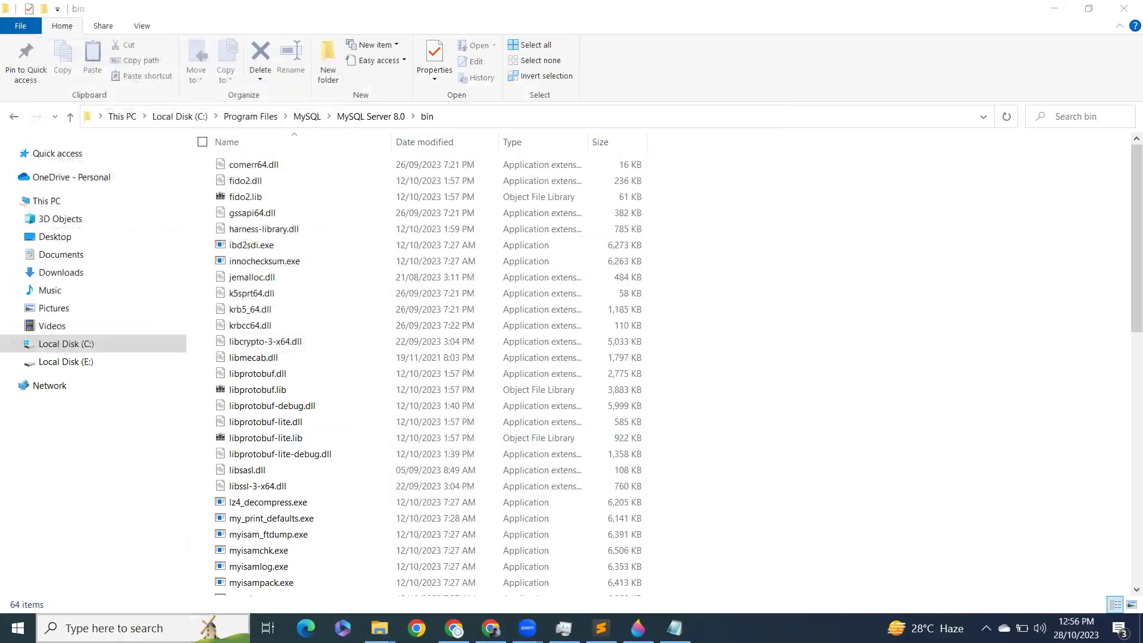
Step: Open Command Prompt via search and run the mysql command
key("super")
type("cmd")
left_click(150, 240)
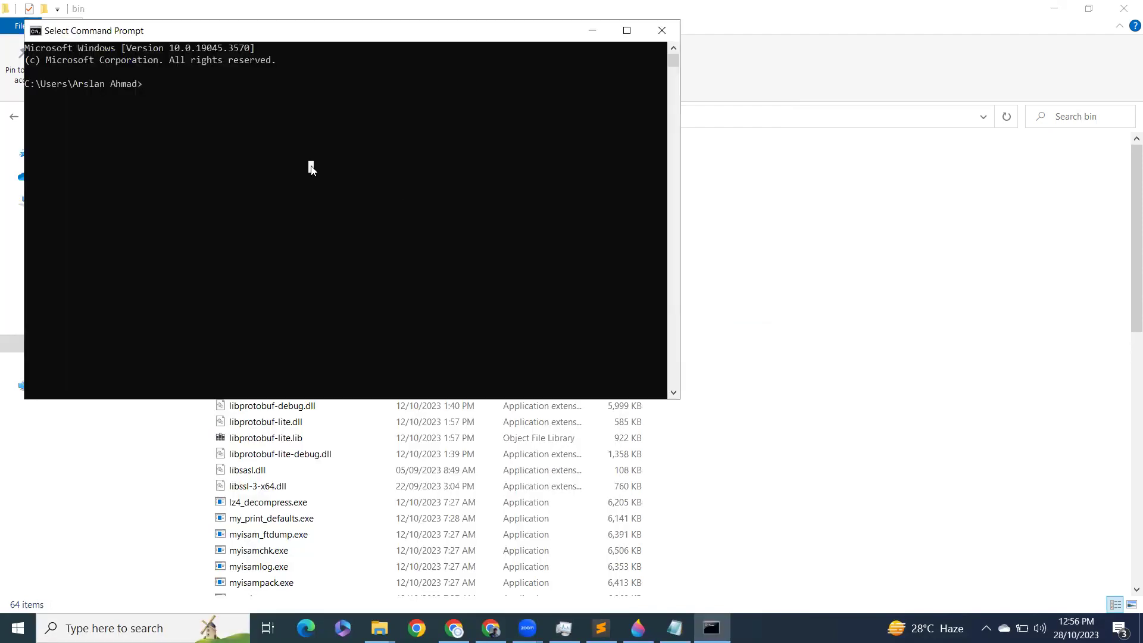
type("mysql")
key("Return")
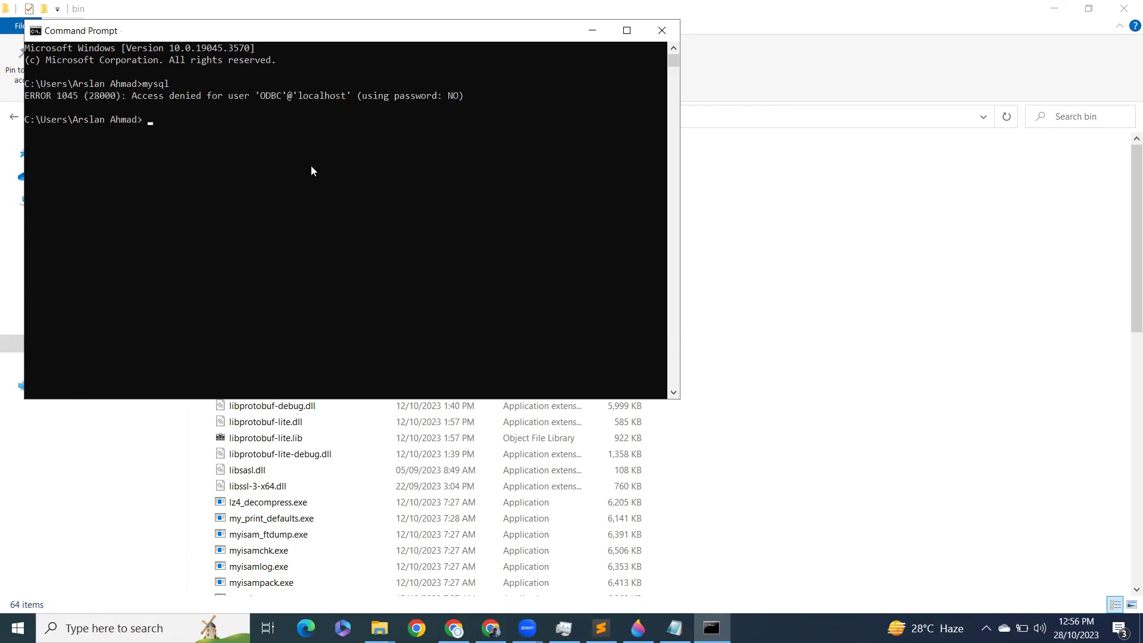
Step: Log in with mysql -u root -p and the root password to reach the mysql> prompt
key("Up")
type("-")
left_click(675, 628)
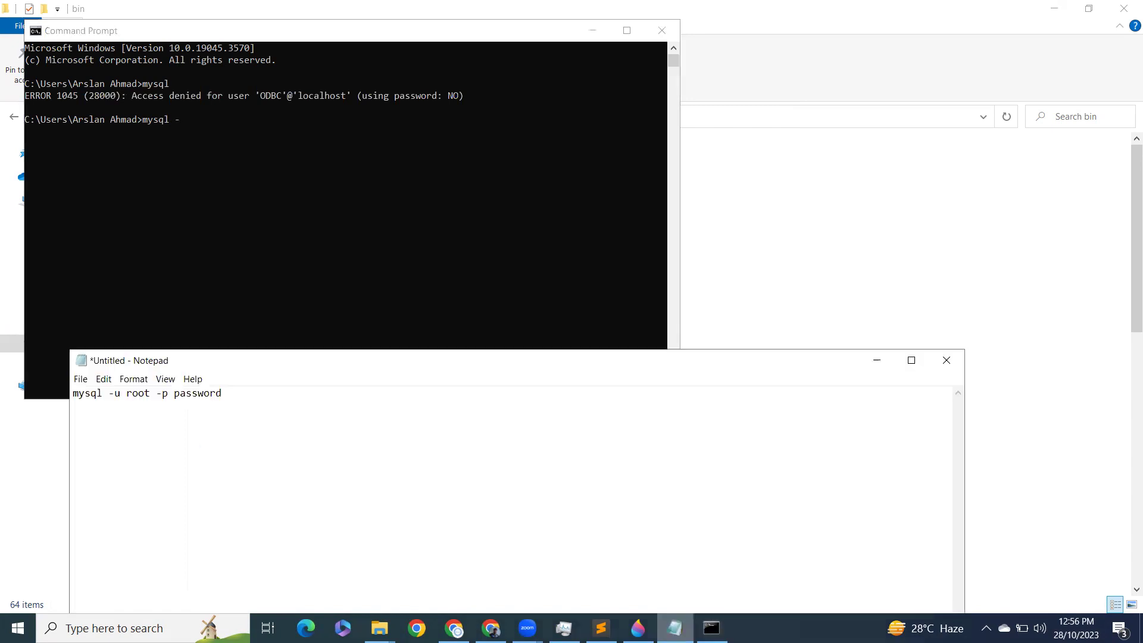
left_click(675, 628)
type("u r")
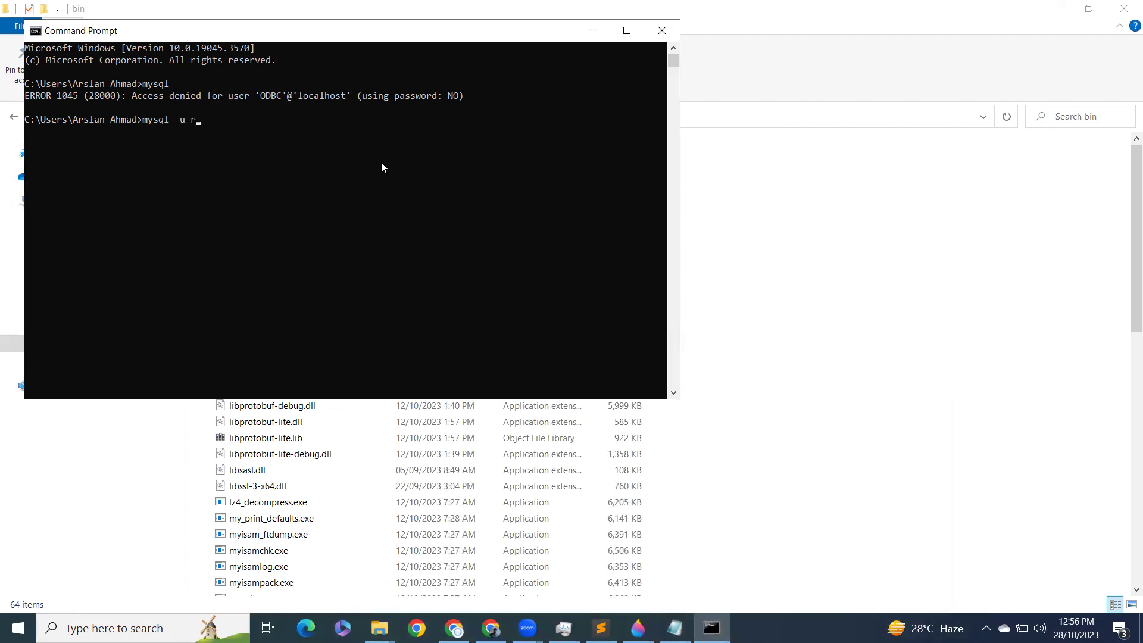
type("oot -p")
key("Return")
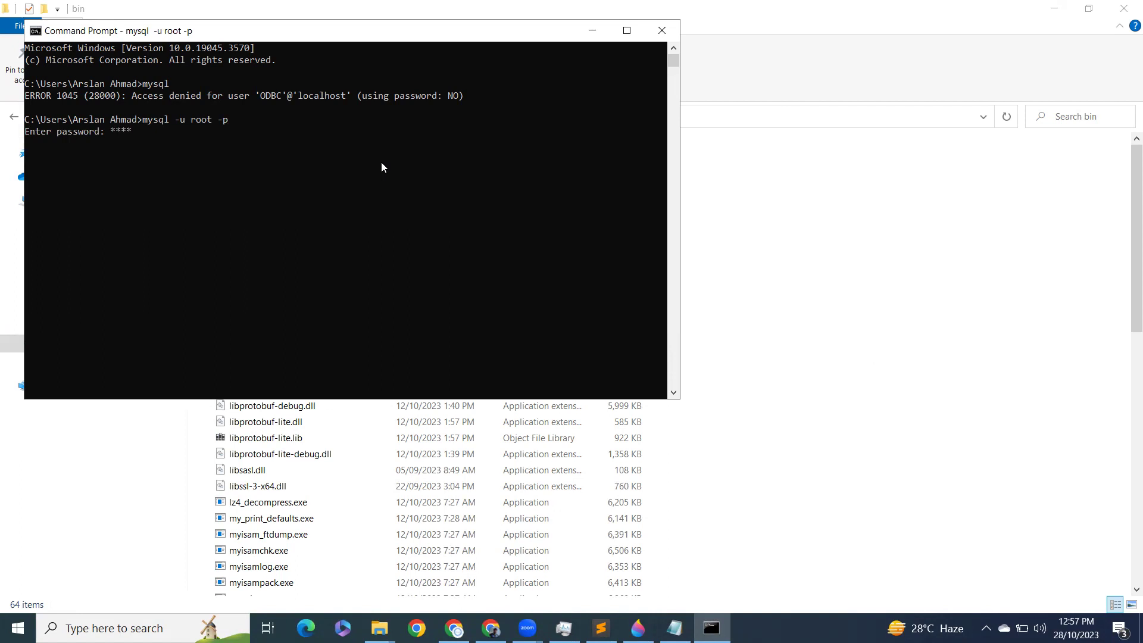
type("password")
key("Return")
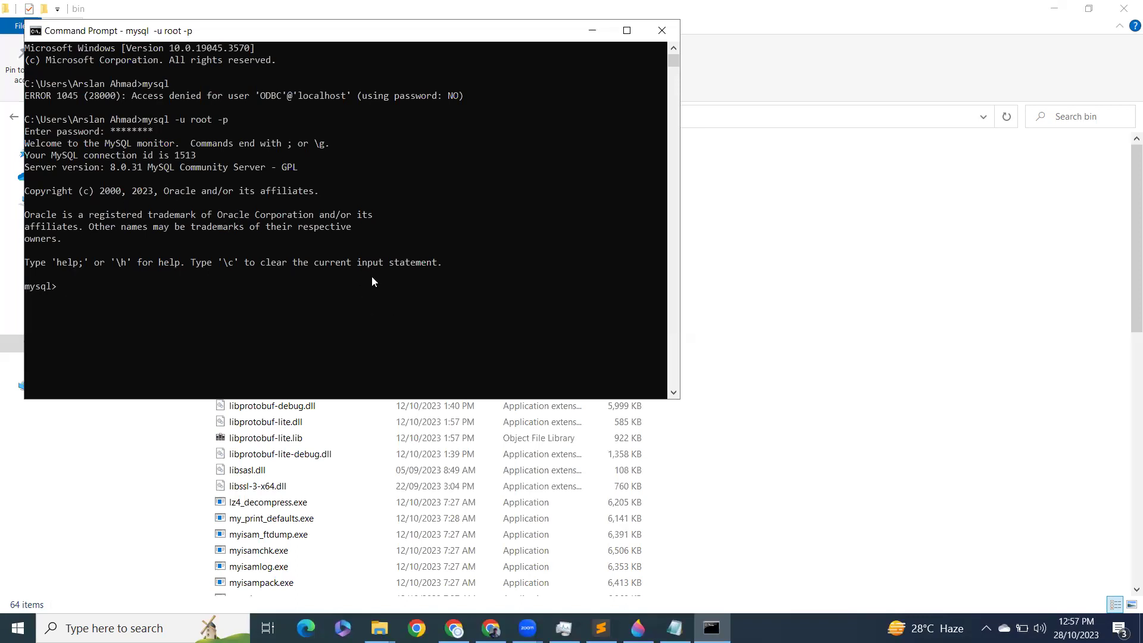
Step: Search Windows for 'my' to find MySQL Workbench, then dismiss the search panel
left_click(113, 628)
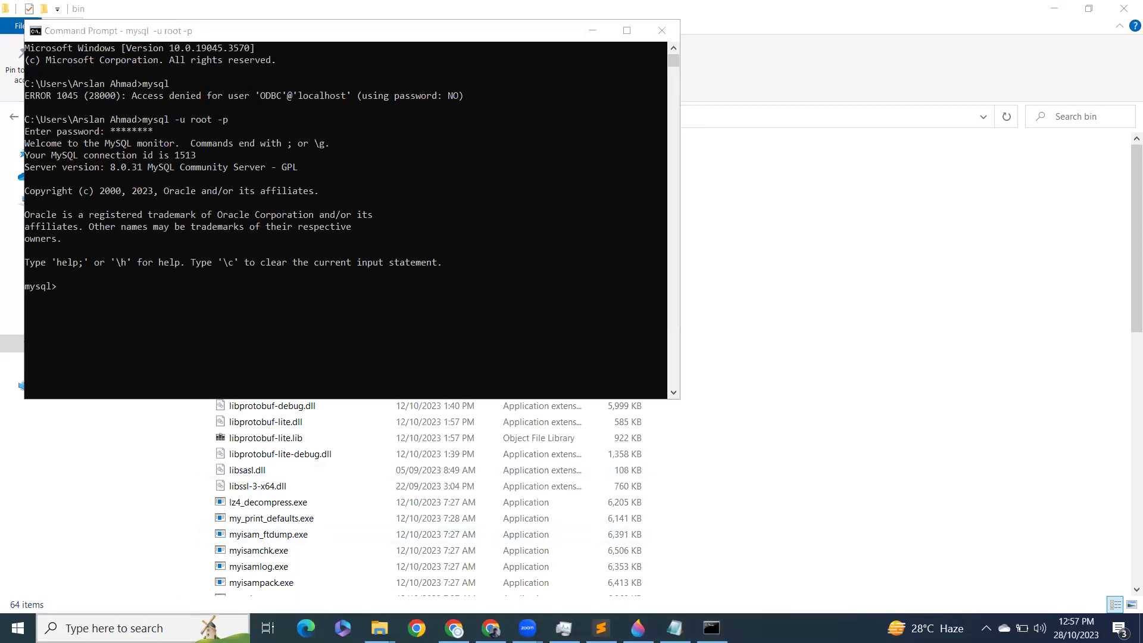
type("my")
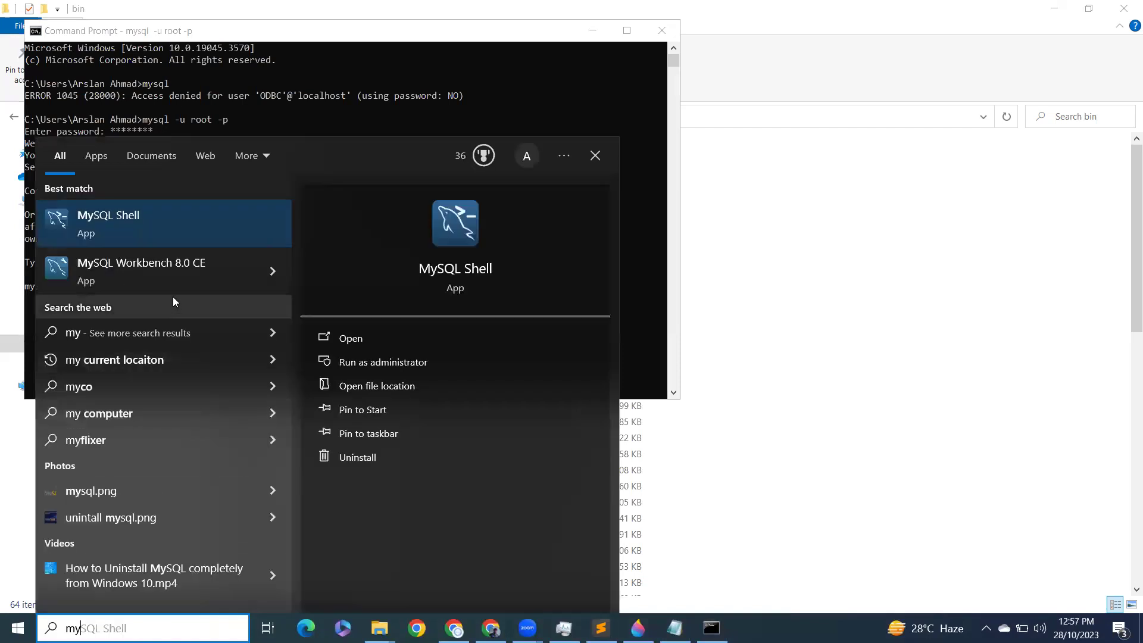
key("Escape")
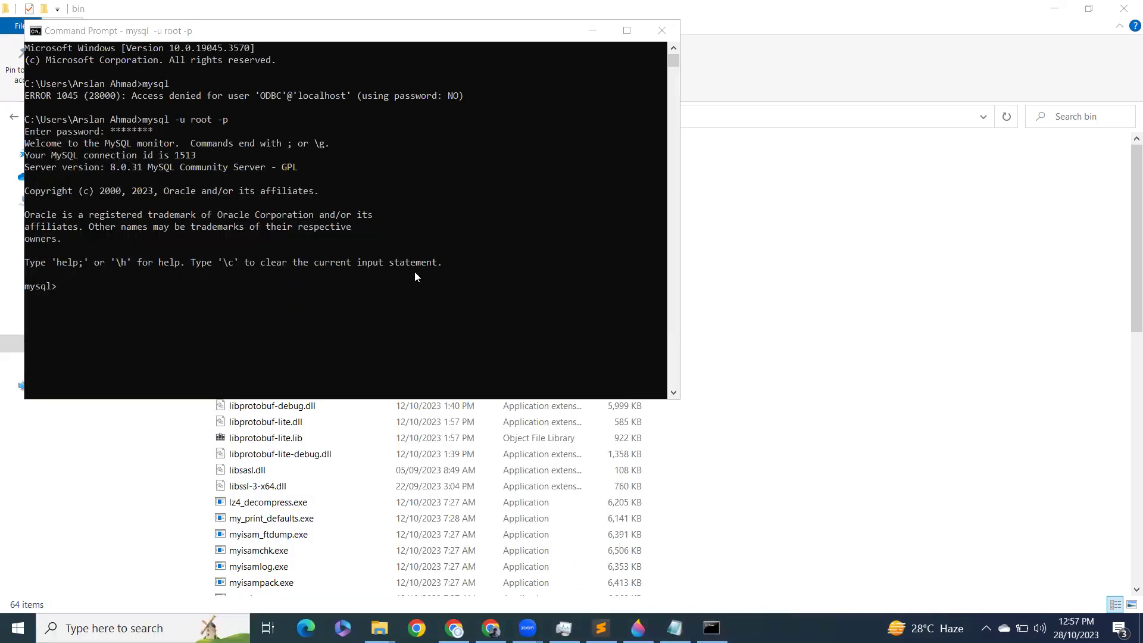